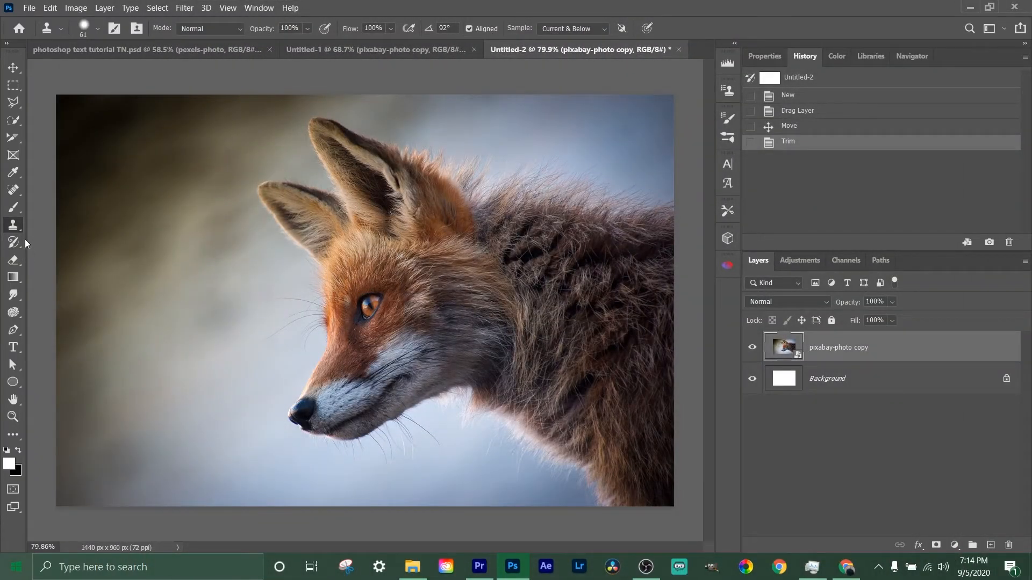
- Activate the Clone Stamp tool
{"action": "right_click", "coordinate": [10, 223]}
{"action": "left_click", "coordinate": [9, 230]}
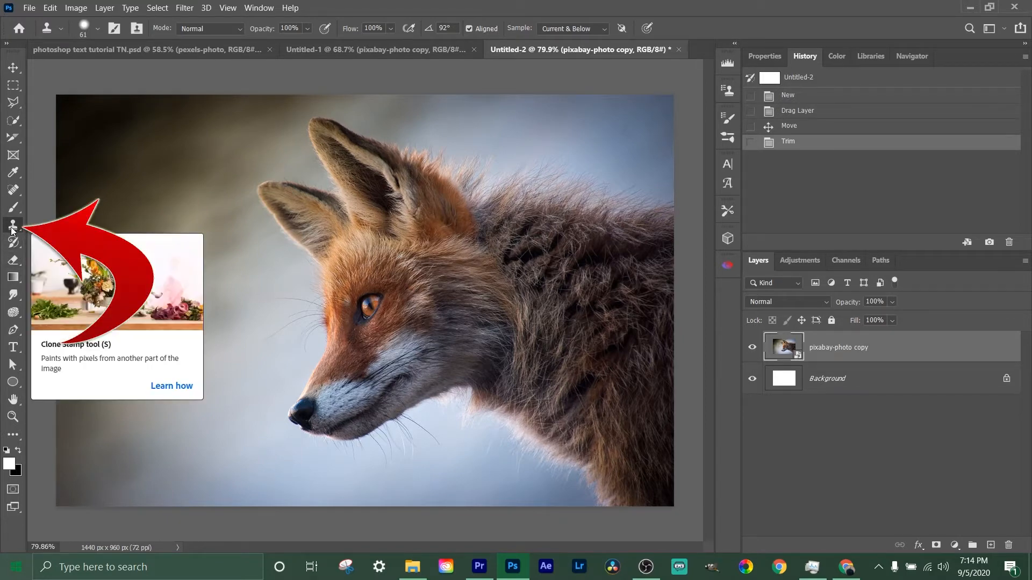
{"action": "right_click", "coordinate": [11, 228]}
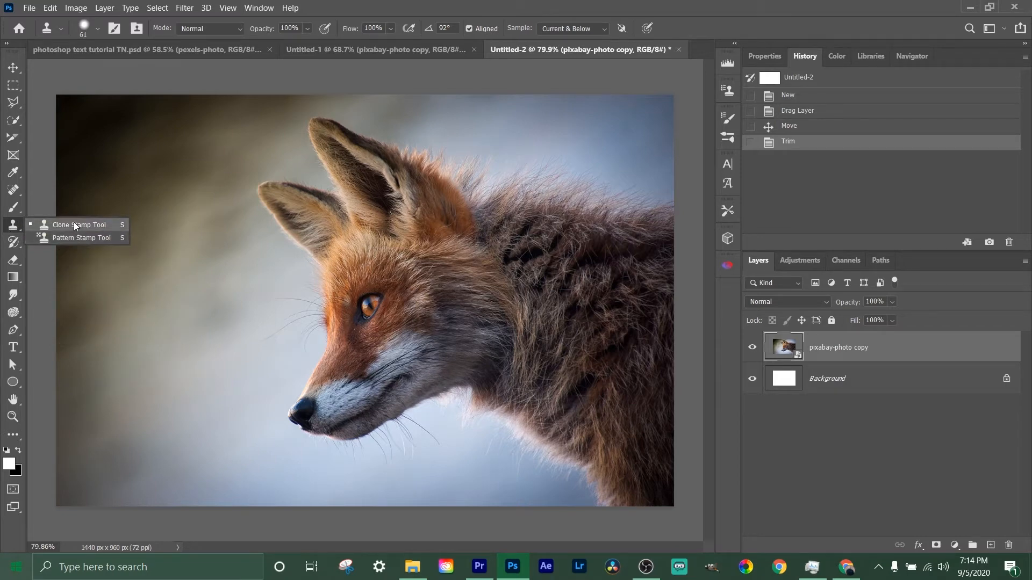
{"action": "left_click", "coordinate": [73, 225]}
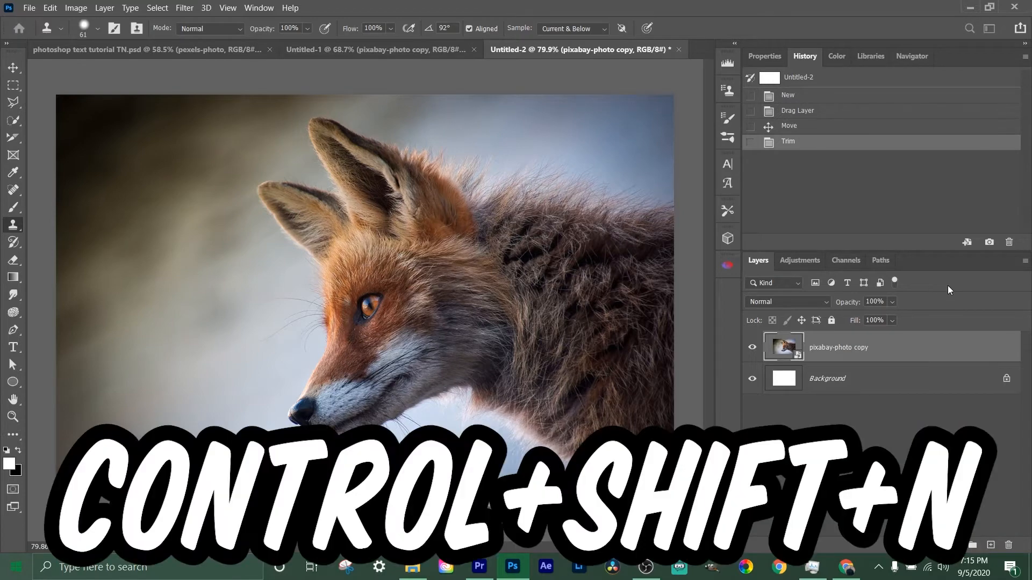
- Create a new blank layer with default settings above the fox photo
{"action": "key", "text": "ctrl+shift+n"}
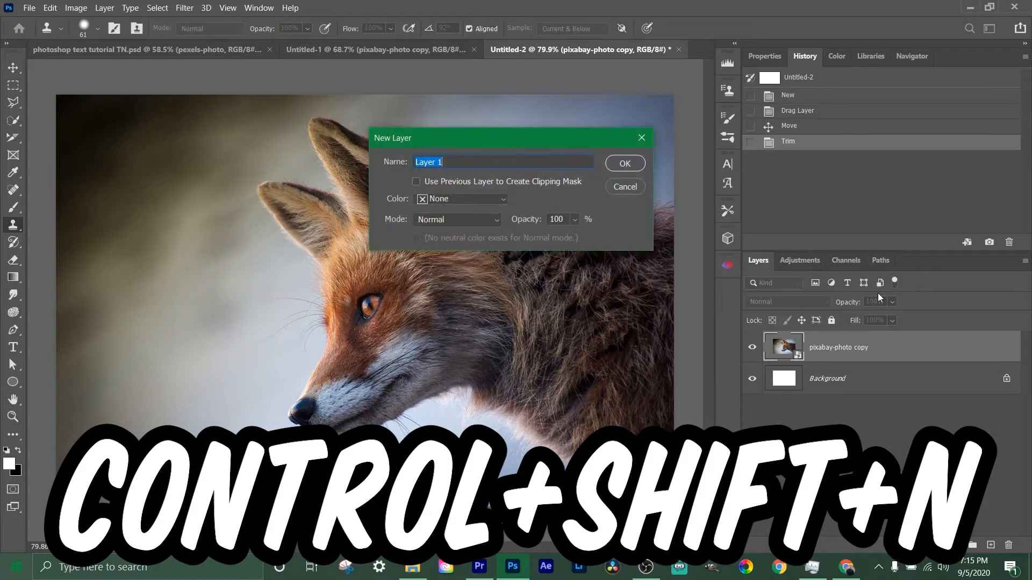
{"action": "left_click", "coordinate": [623, 169]}
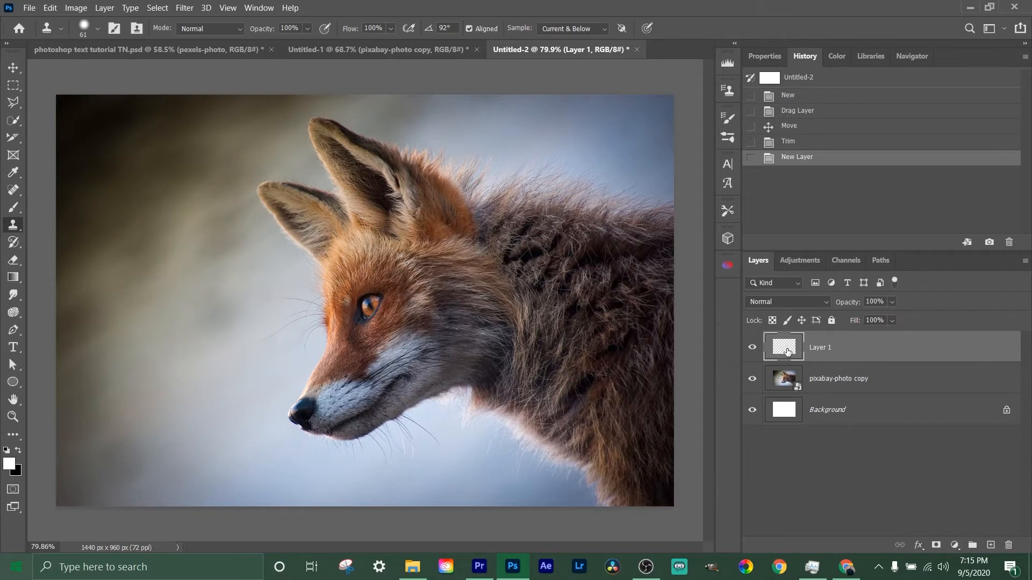
{"action": "scroll", "coordinate": [460, 337], "scroll_direction": "down", "scroll_amount": 1}
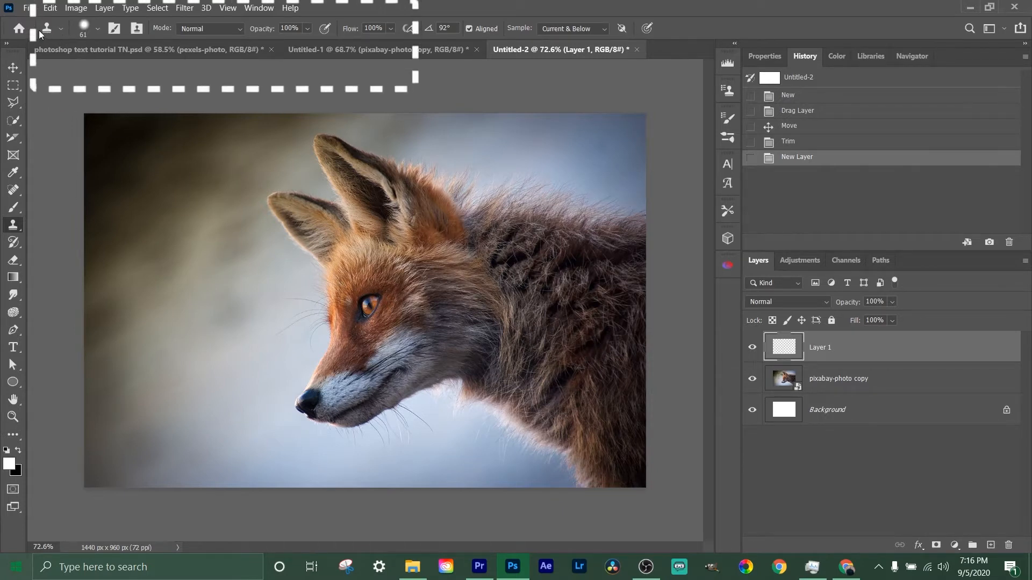
- Examine the Clone Stamp's tool presets and brush options, and where the Clone Source settings can be opened
{"action": "left_click", "coordinate": [61, 28]}
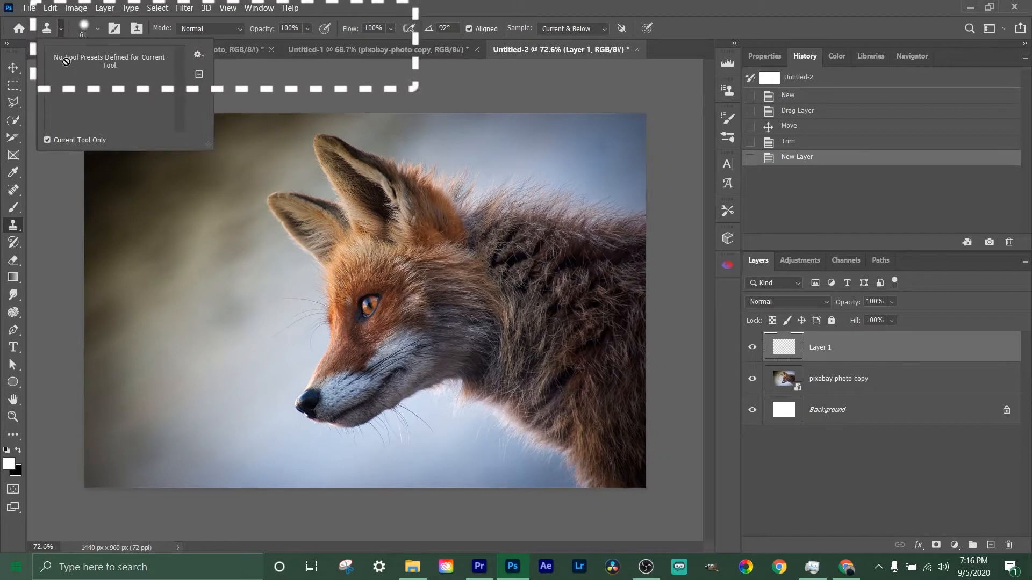
{"action": "left_click", "coordinate": [63, 29]}
{"action": "left_click", "coordinate": [98, 29]}
{"action": "left_click", "coordinate": [97, 29]}
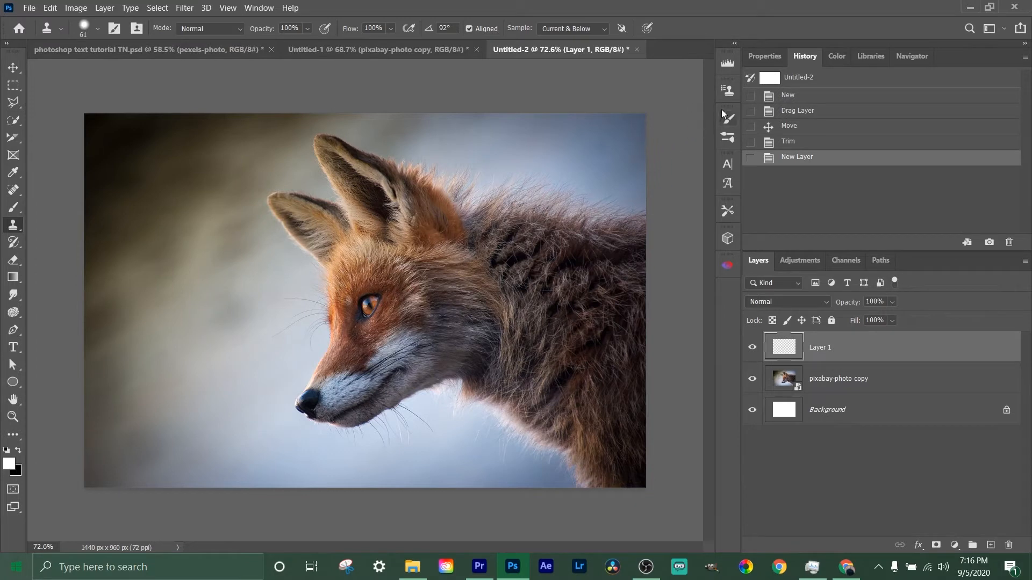
{"action": "left_click", "coordinate": [727, 91]}
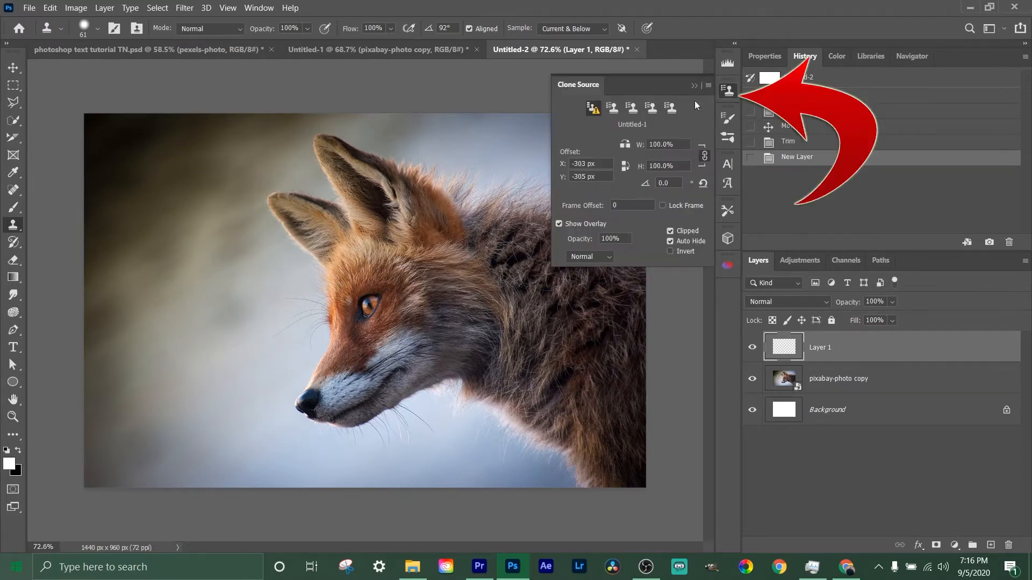
{"action": "left_click", "coordinate": [259, 7]}
{"action": "mouse_move", "coordinate": [297, 9]}
{"action": "mouse_move", "coordinate": [263, 7]}
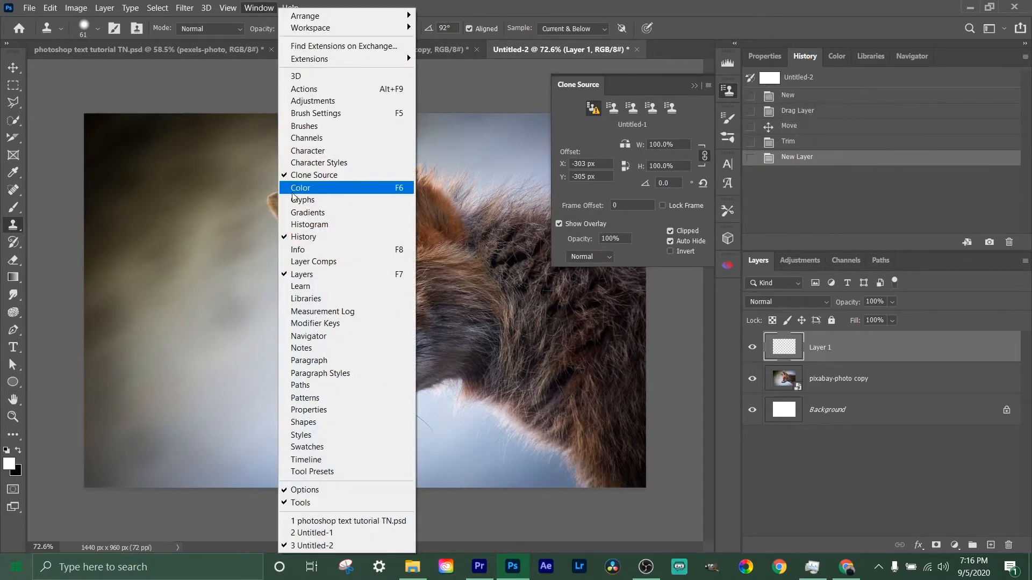
{"action": "left_click", "coordinate": [652, 85]}
{"action": "left_click", "coordinate": [725, 92]}
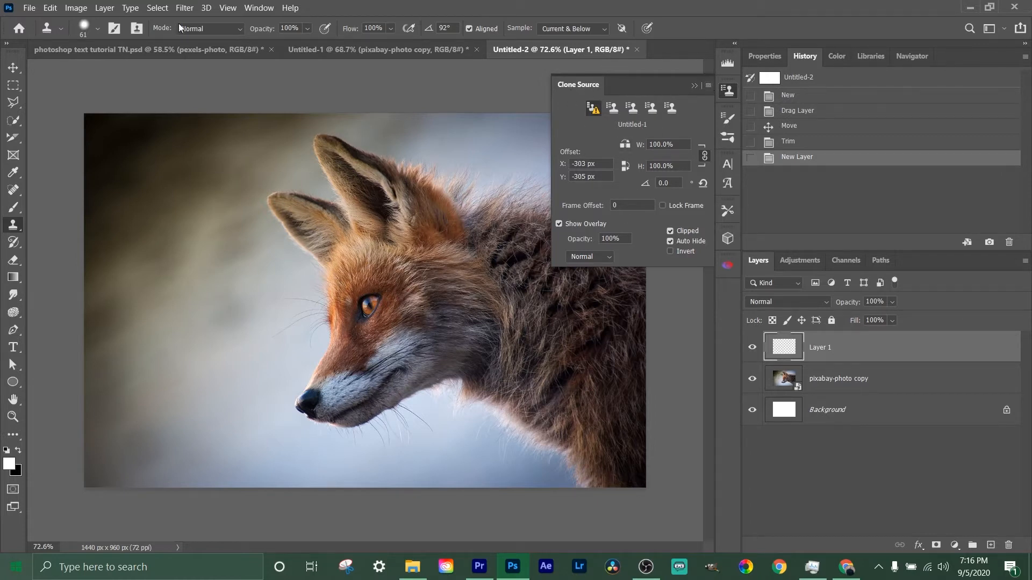
- Look through the Clone Stamp's blending modes and sampling choices, and close the Clone Source settings
{"action": "left_click", "coordinate": [210, 30]}
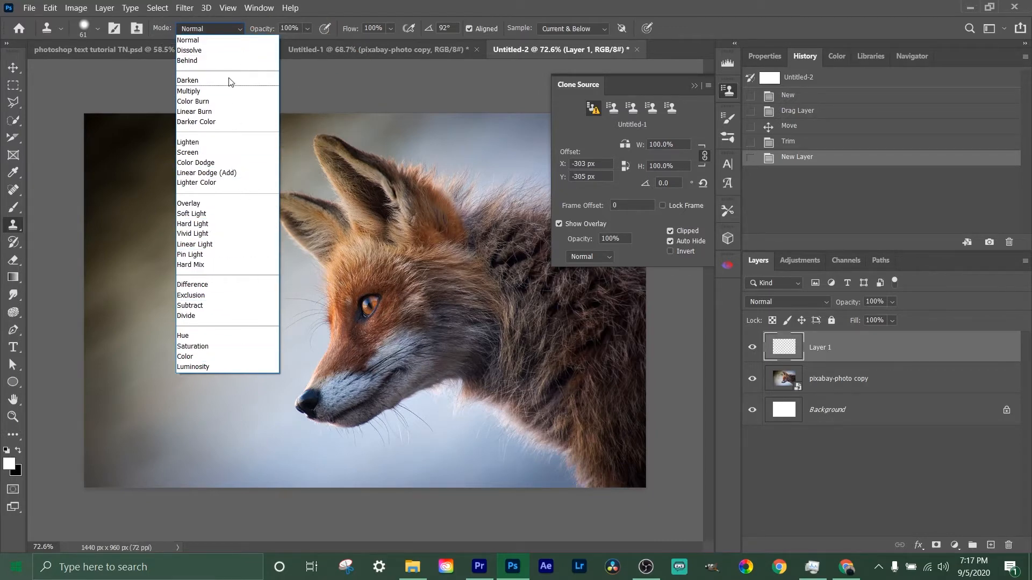
{"action": "left_click", "coordinate": [228, 27]}
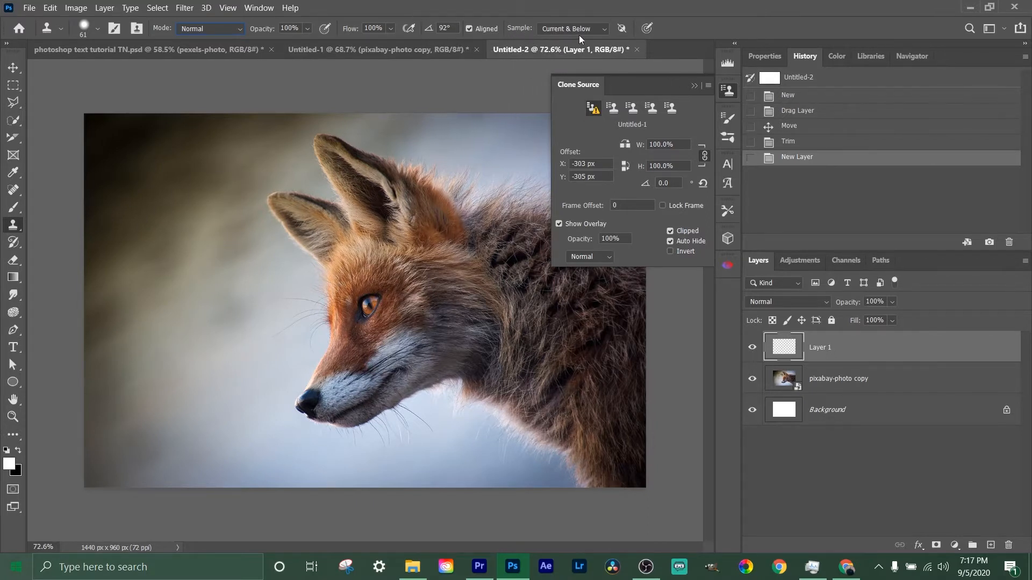
{"action": "left_click", "coordinate": [602, 30]}
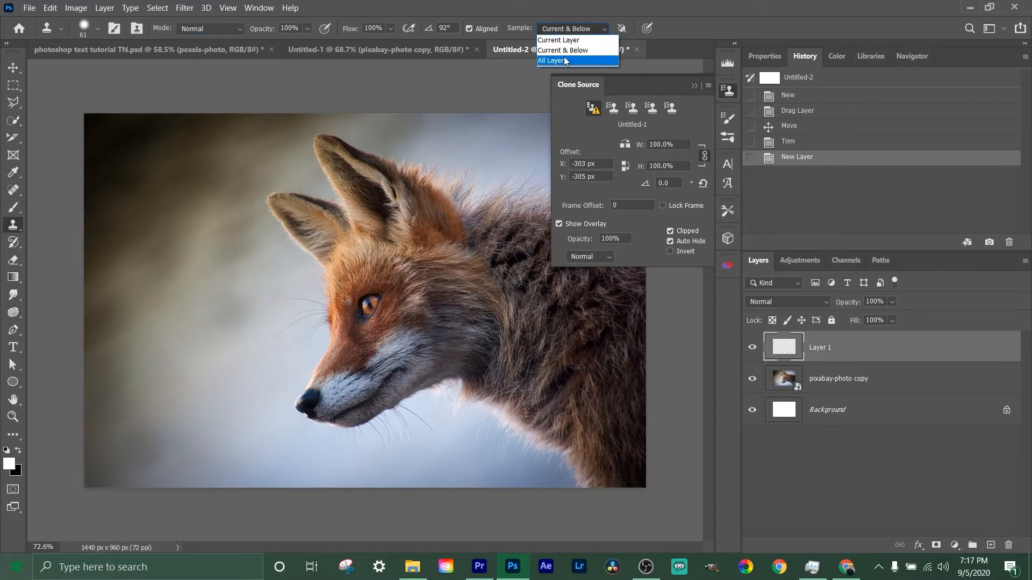
{"action": "left_click", "coordinate": [696, 88]}
{"action": "left_click", "coordinate": [699, 86]}
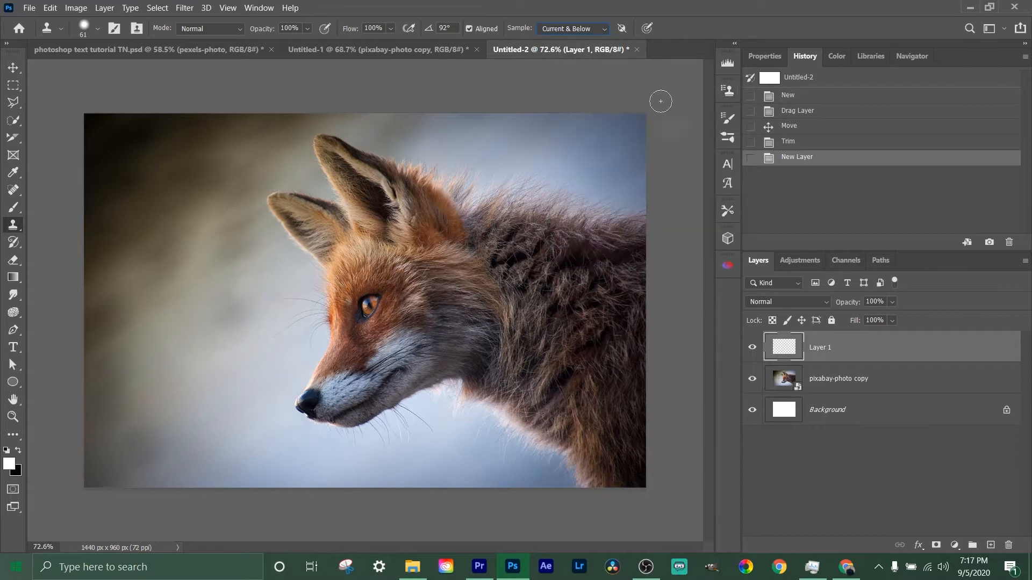
- Limit the Clone Stamp's sampling to Current Layer, switch to the pixabay-photo copy layer and return to Layer 1
{"action": "left_click", "coordinate": [572, 32]}
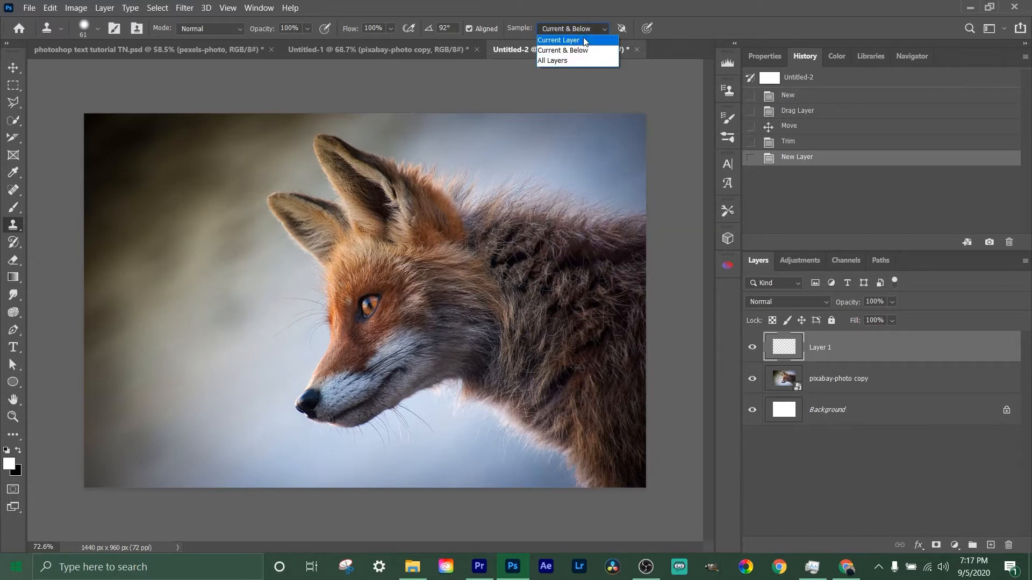
{"action": "left_click", "coordinate": [581, 41]}
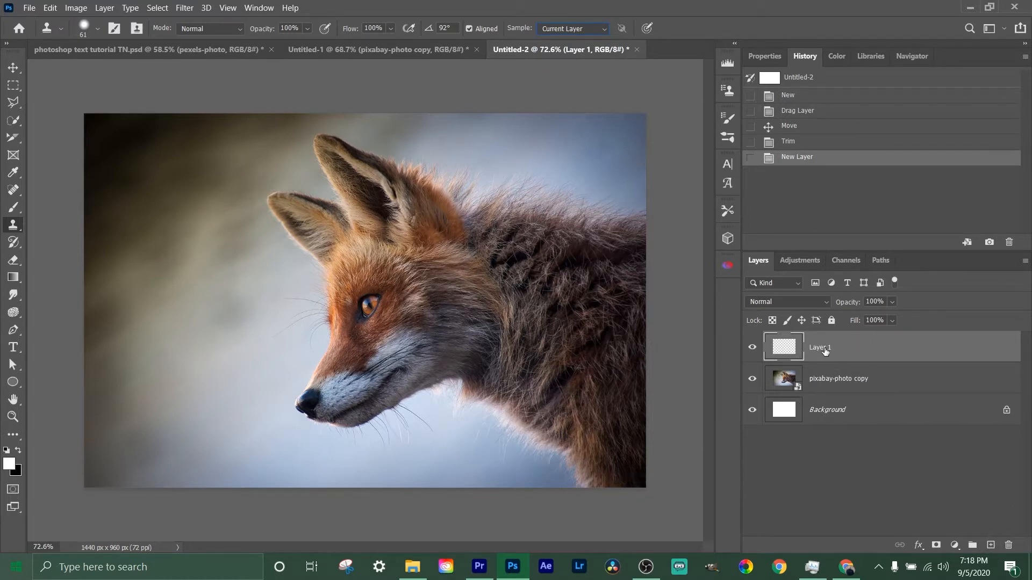
{"action": "left_click", "coordinate": [827, 388]}
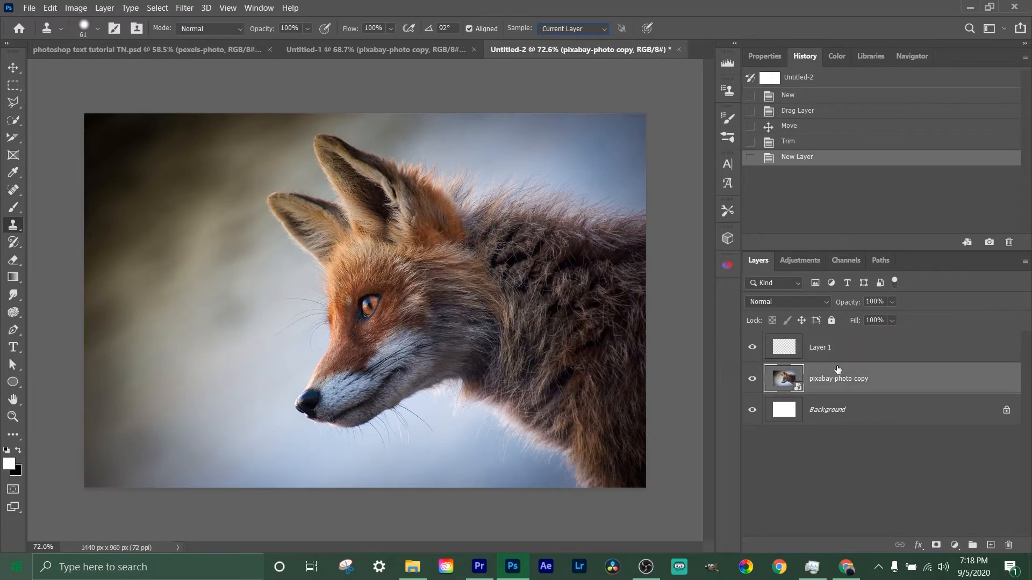
{"action": "left_click", "coordinate": [807, 348]}
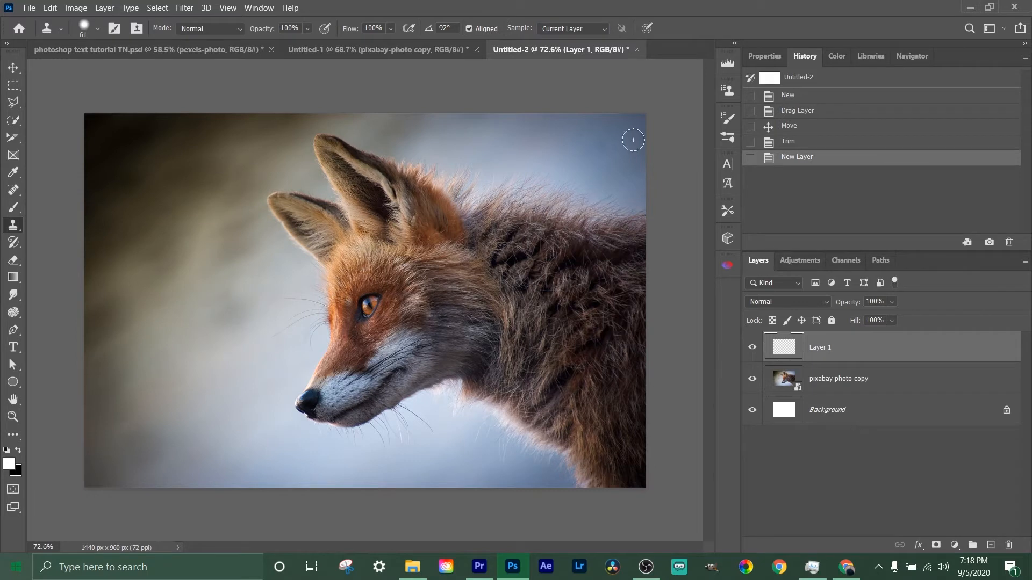
- Set the Clone Stamp's sampling to Current & Below and open the Clone Source settings
{"action": "left_click", "coordinate": [584, 28]}
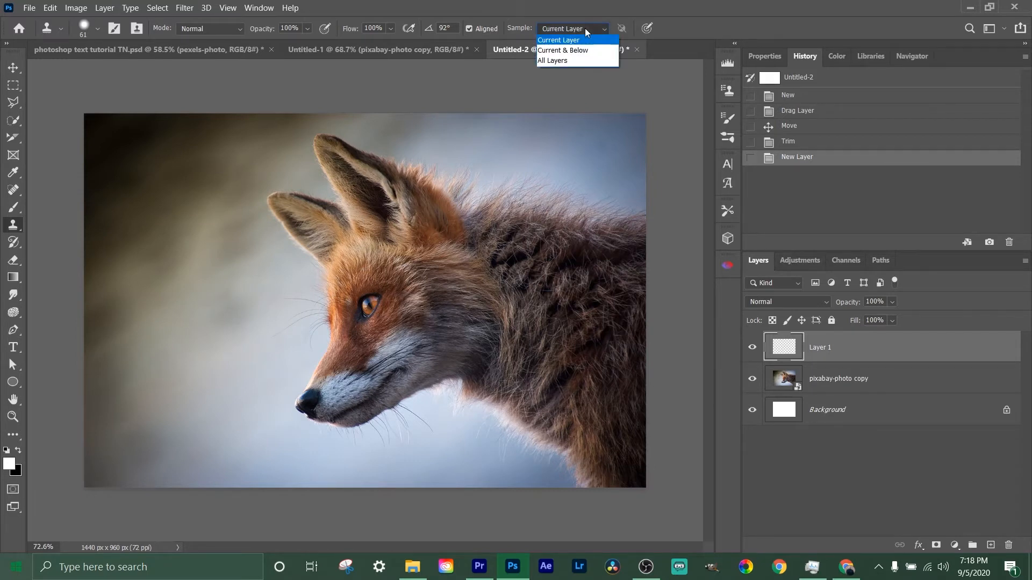
{"action": "left_click", "coordinate": [565, 51]}
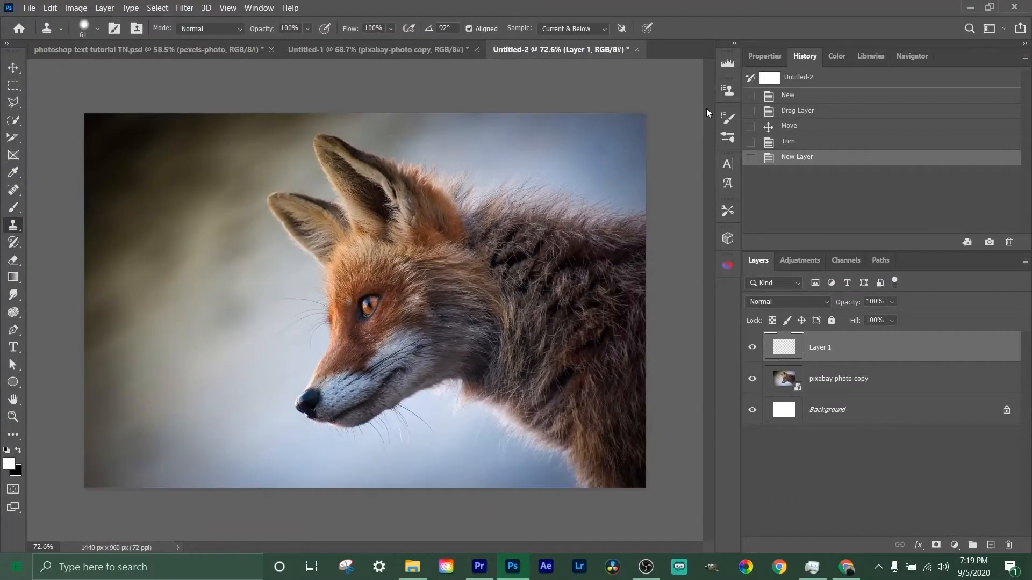
{"action": "left_click", "coordinate": [727, 93]}
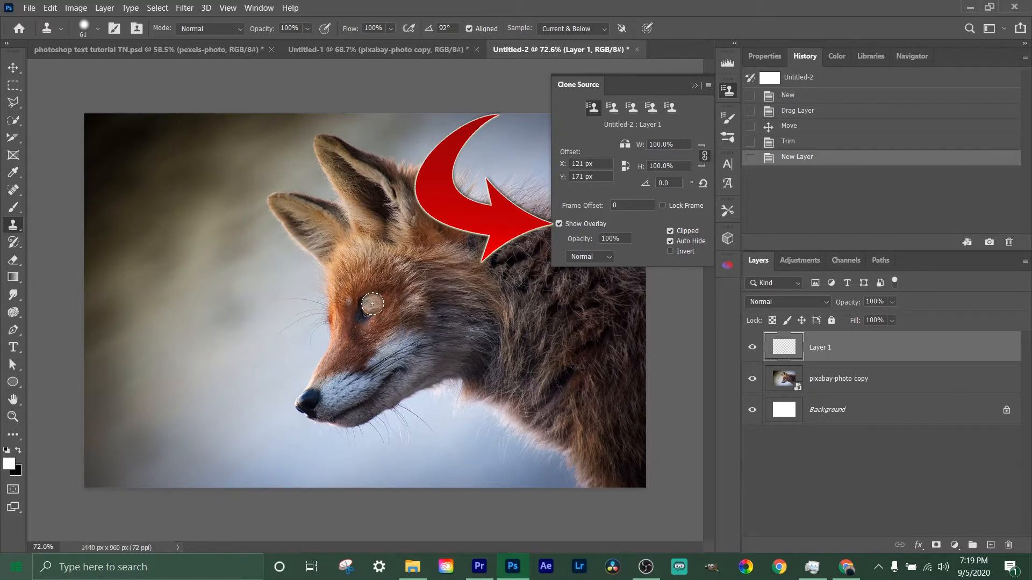
- Sample the fox's eye, enlarge the brush to 398 px and clone the face onto the background beside the fox
{"action": "left_click_drag", "start_coordinate": [370, 307], "coordinate": [381, 309], "text": "alt"}
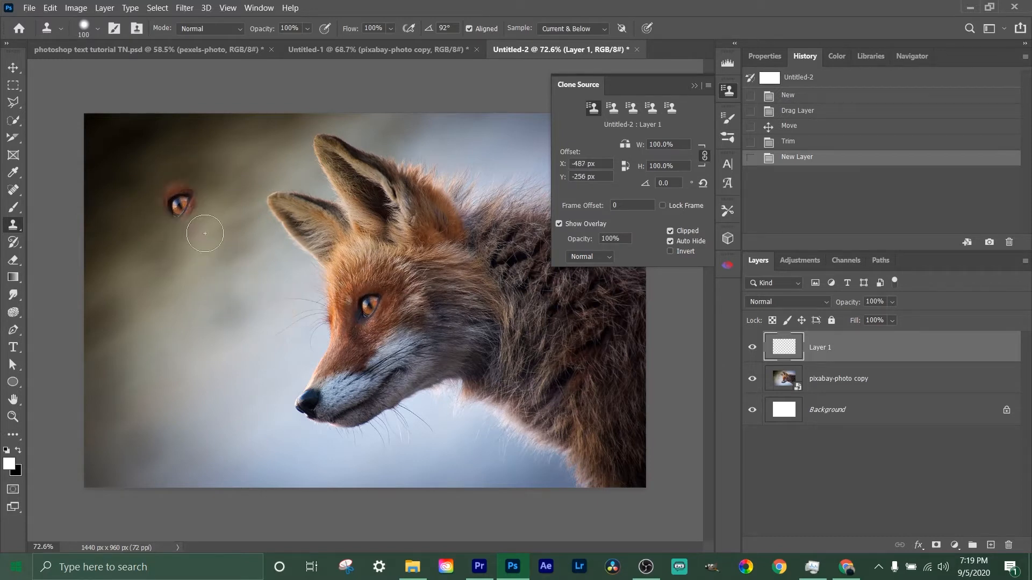
{"action": "left_click_drag", "start_coordinate": [176, 269], "coordinate": [249, 285]}
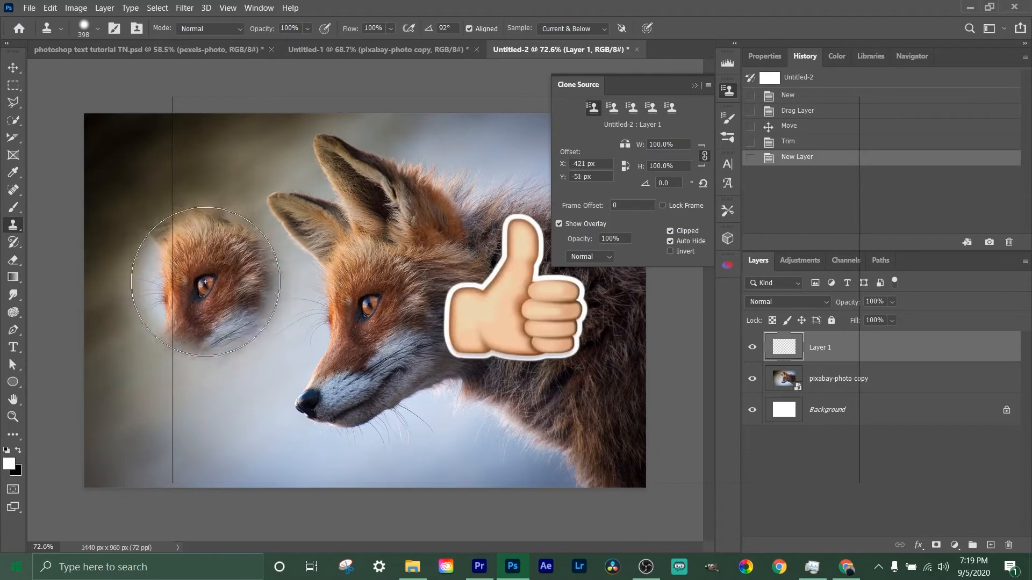
{"action": "left_click", "coordinate": [175, 259]}
{"action": "mouse_move", "coordinate": [175, 259]}
{"action": "left_mouse_down"}
{"action": "mouse_move", "coordinate": [378, 452]}
{"action": "mouse_move", "coordinate": [153, 359]}
{"action": "mouse_move", "coordinate": [247, 328]}
{"action": "left_mouse_up"}
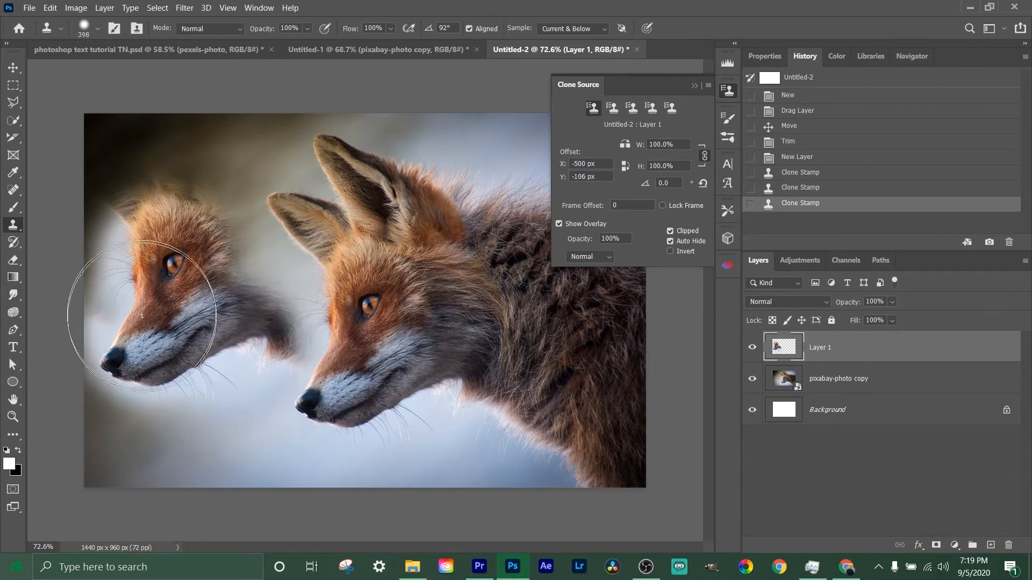
- Turn off the clone source overlay and undo the three Clone Stamp strokes on Layer 1
{"action": "left_click", "coordinate": [559, 224]}
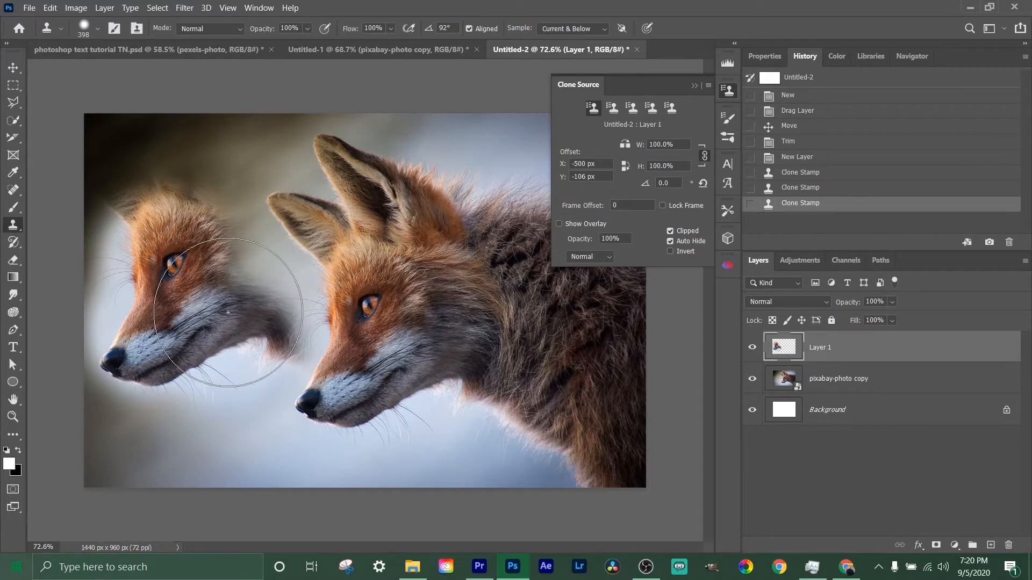
{"action": "key", "text": "ctrl+z"}
{"action": "key", "text": "ctrl+z"}
{"action": "key", "text": "ctrl+z"}
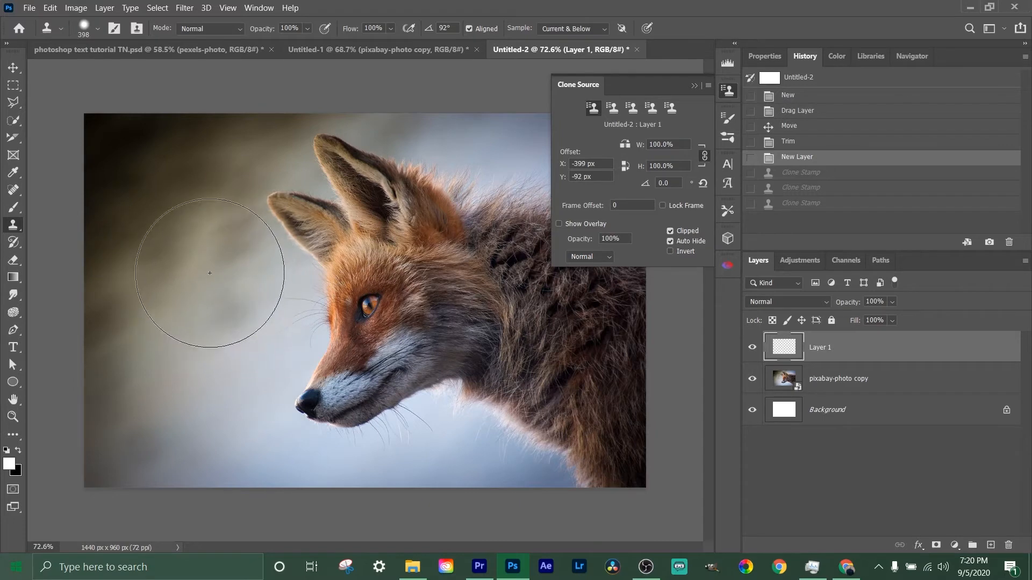
- Reposition the clone preview and paint another copy of the fox's head and neck onto the background in front of it
{"action": "key", "text": "alt+shift"}
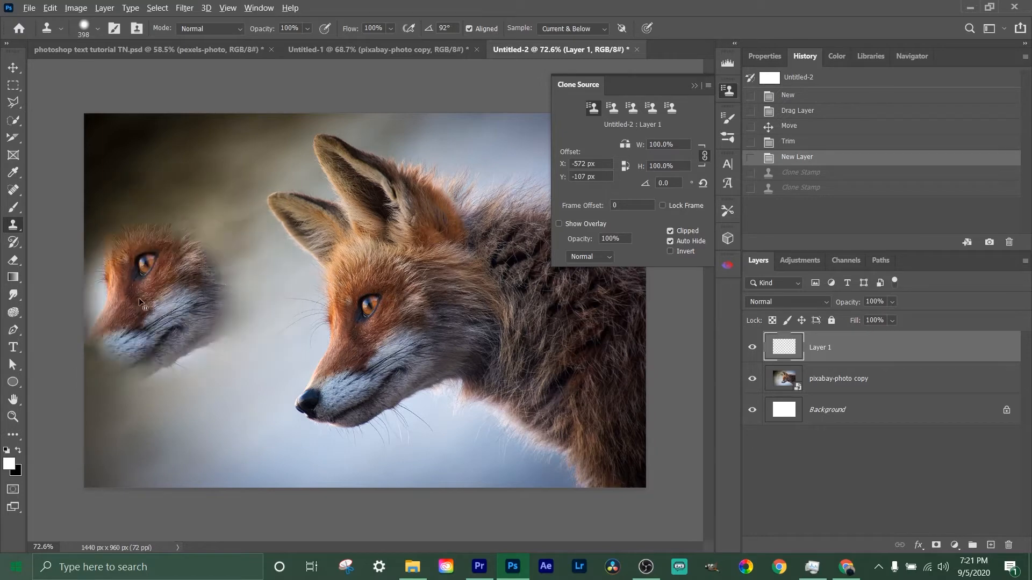
{"action": "mouse_move", "coordinate": [157, 278]}
{"action": "left_mouse_down"}
{"action": "mouse_move", "coordinate": [148, 249]}
{"action": "mouse_move", "coordinate": [144, 279]}
{"action": "mouse_move", "coordinate": [123, 266]}
{"action": "mouse_move", "coordinate": [203, 253]}
{"action": "mouse_move", "coordinate": [190, 238]}
{"action": "mouse_move", "coordinate": [195, 278]}
{"action": "mouse_move", "coordinate": [257, 356]}
{"action": "mouse_move", "coordinate": [158, 258]}
{"action": "mouse_move", "coordinate": [178, 250]}
{"action": "mouse_move", "coordinate": [169, 306]}
{"action": "mouse_move", "coordinate": [154, 308]}
{"action": "mouse_move", "coordinate": [167, 375]}
{"action": "mouse_move", "coordinate": [152, 231]}
{"action": "mouse_move", "coordinate": [178, 291]}
{"action": "left_mouse_up"}
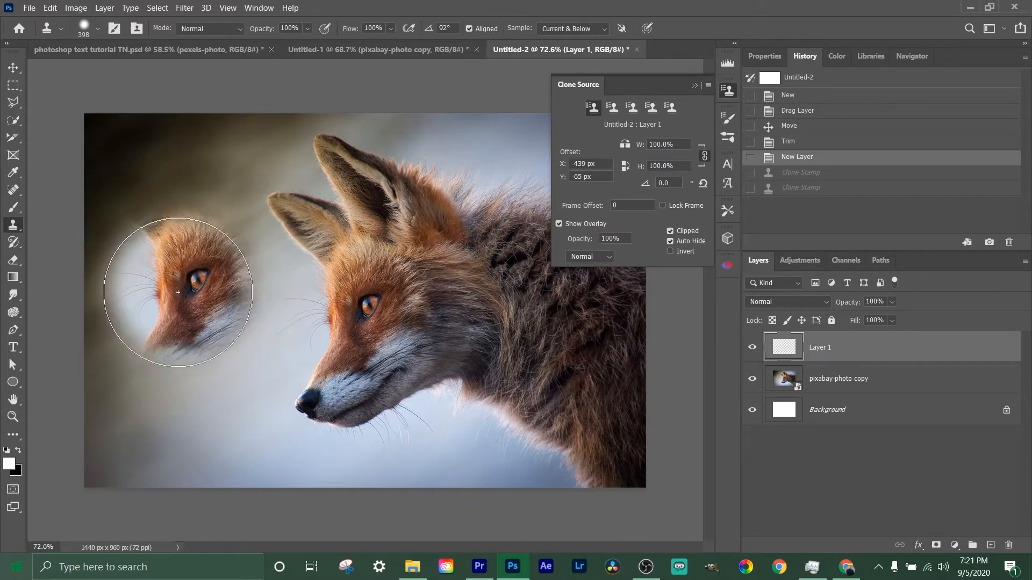
{"action": "left_click", "coordinate": [167, 261]}
{"action": "left_click", "coordinate": [177, 332]}
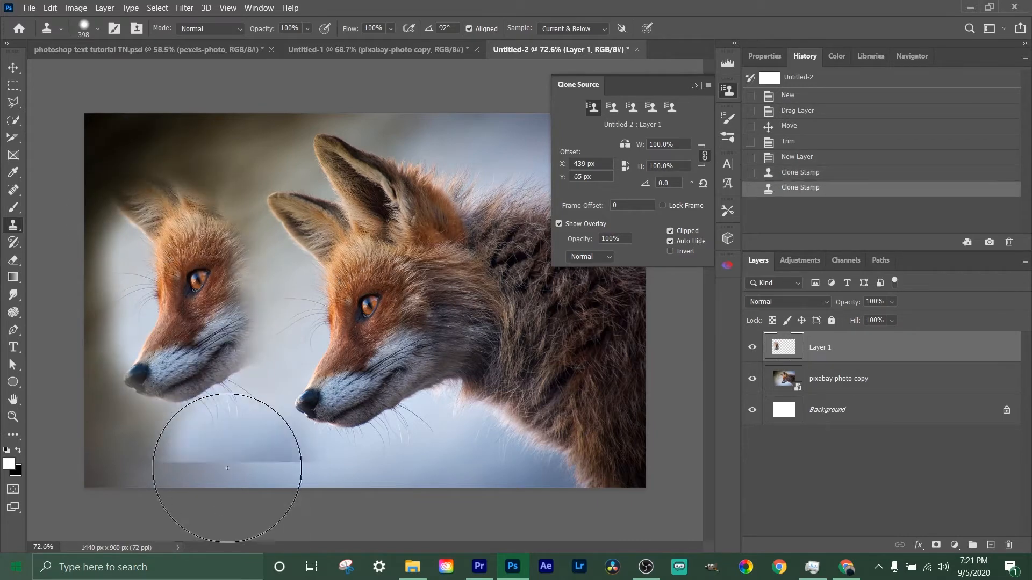
{"action": "left_click_drag", "start_coordinate": [257, 269], "coordinate": [269, 298]}
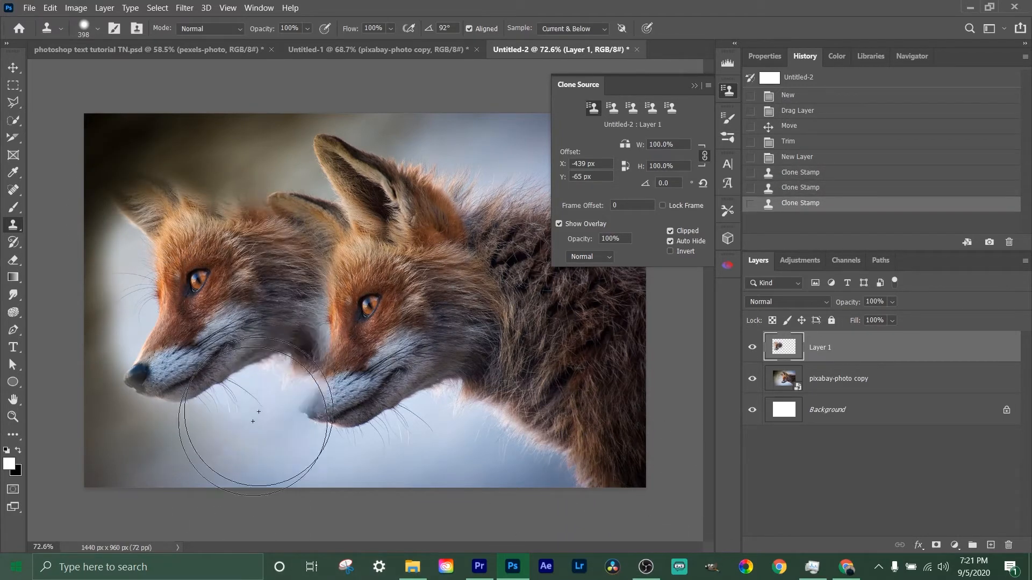
- Undo all strokes of the second cloned fox head, with the clone source overlay switched on
{"action": "left_click", "coordinate": [560, 223]}
{"action": "key", "text": "ctrl+z"}
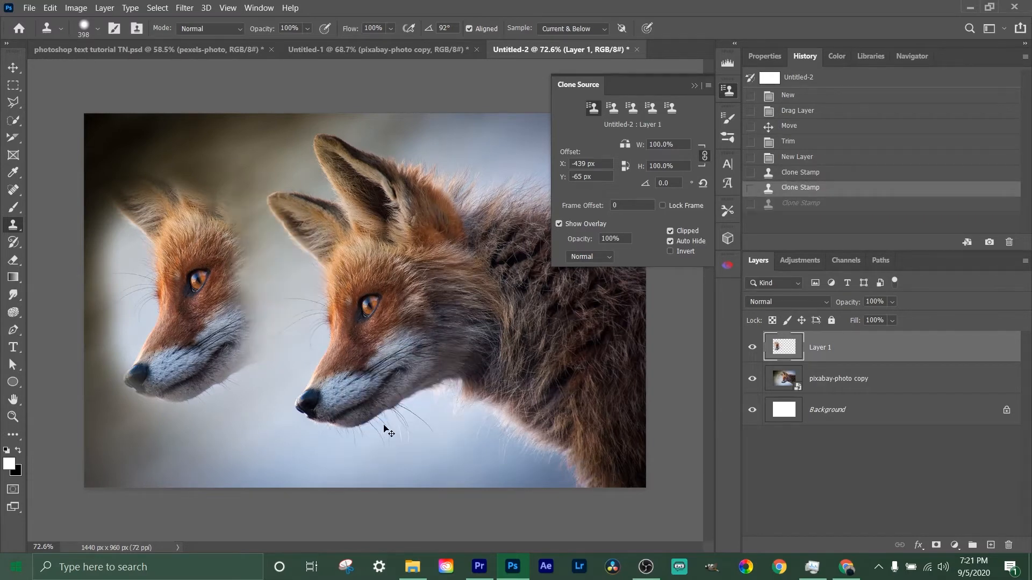
{"action": "key", "text": "ctrl+z"}
{"action": "key", "text": "ctrl+z"}
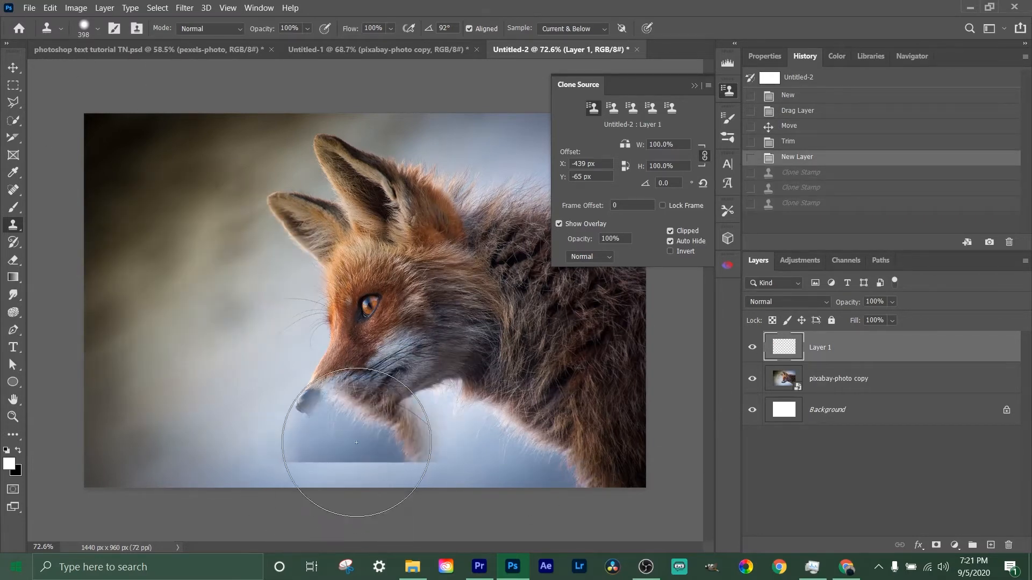
- Reduce the brush to 193 px, sample the fox's eye in the first clone source and stamp it onto the dark background
{"action": "mouse_move", "coordinate": [195, 300]}
{"action": "left_mouse_down"}
{"action": "mouse_move", "coordinate": [202, 269]}
{"action": "mouse_move", "coordinate": [179, 241]}
{"action": "mouse_move", "coordinate": [289, 318]}
{"action": "left_mouse_up"}
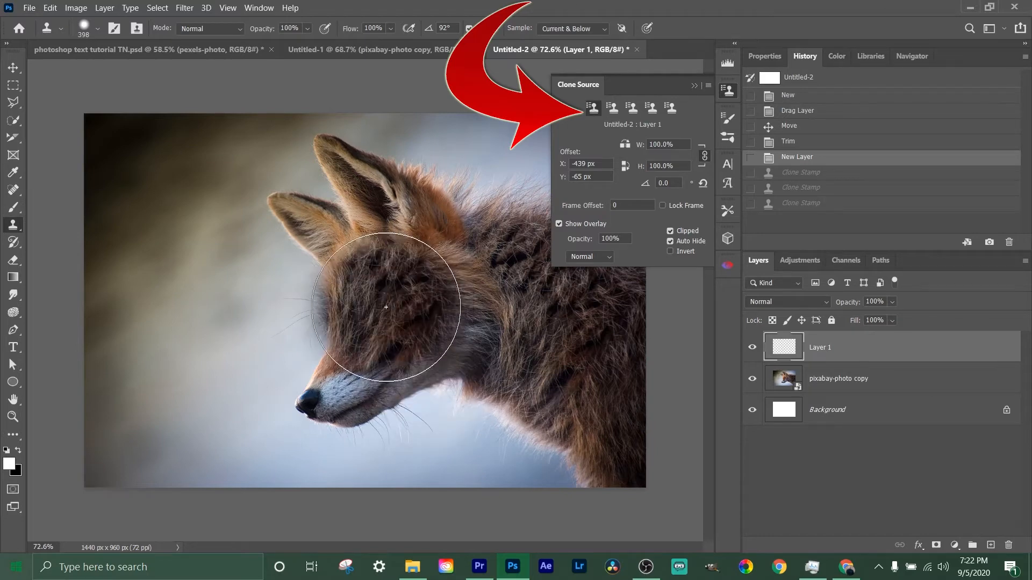
{"action": "left_click_drag", "start_coordinate": [380, 308], "coordinate": [324, 304]}
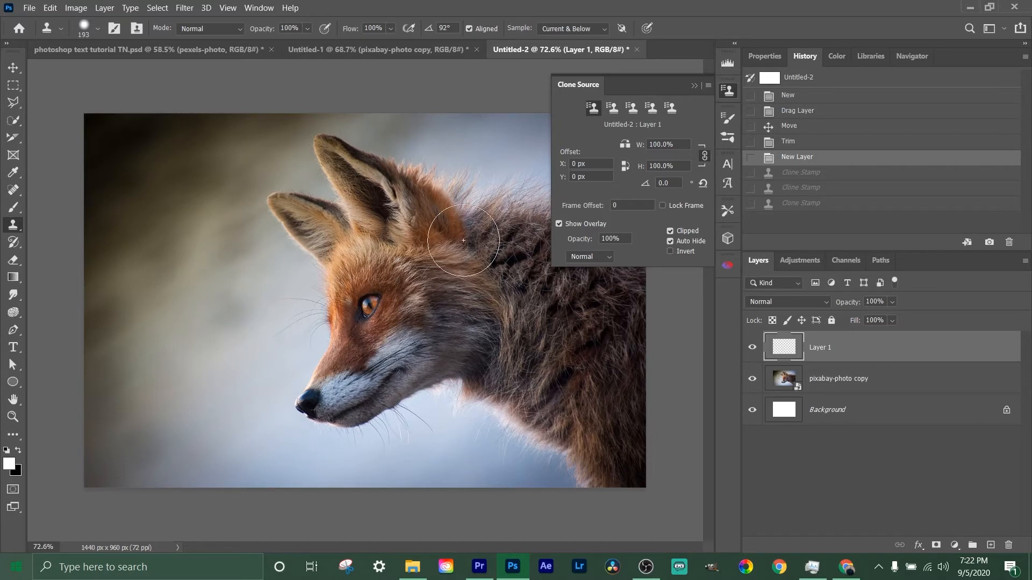
{"action": "left_click", "coordinate": [185, 204]}
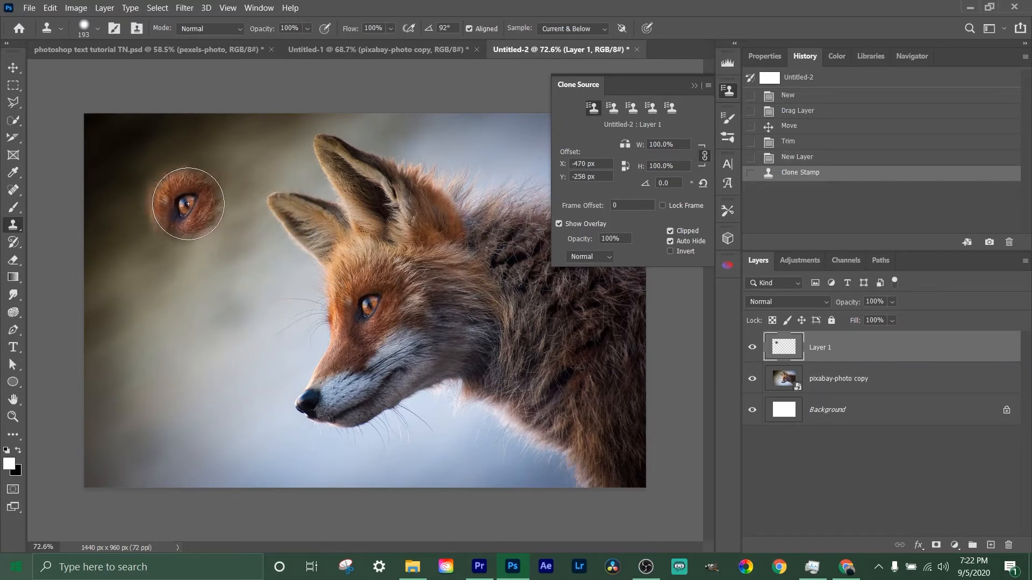
- Clone the fox's front ear with the second clone source and its nose with the third onto the background
{"action": "left_click", "coordinate": [612, 109]}
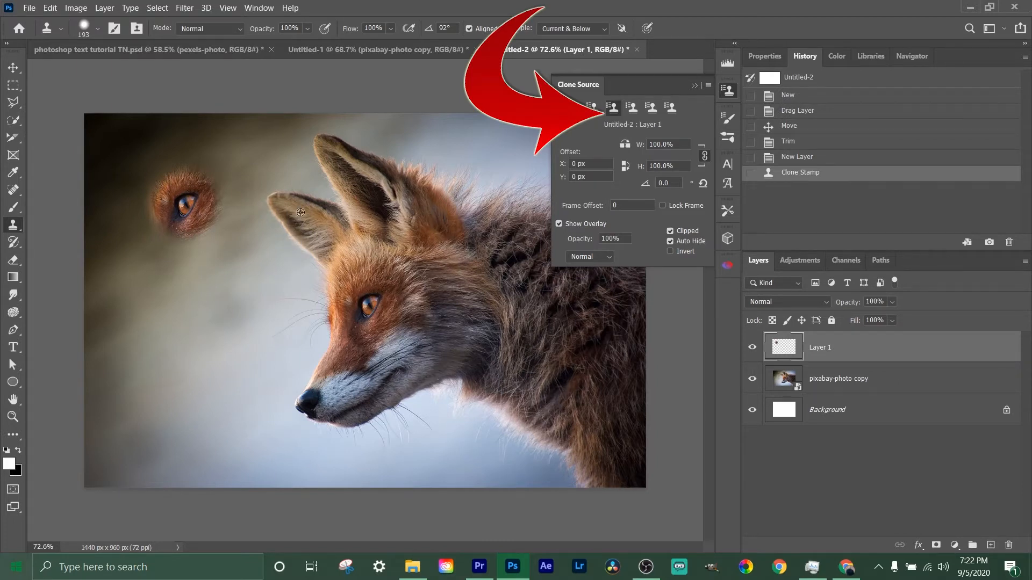
{"action": "left_click", "coordinate": [151, 298]}
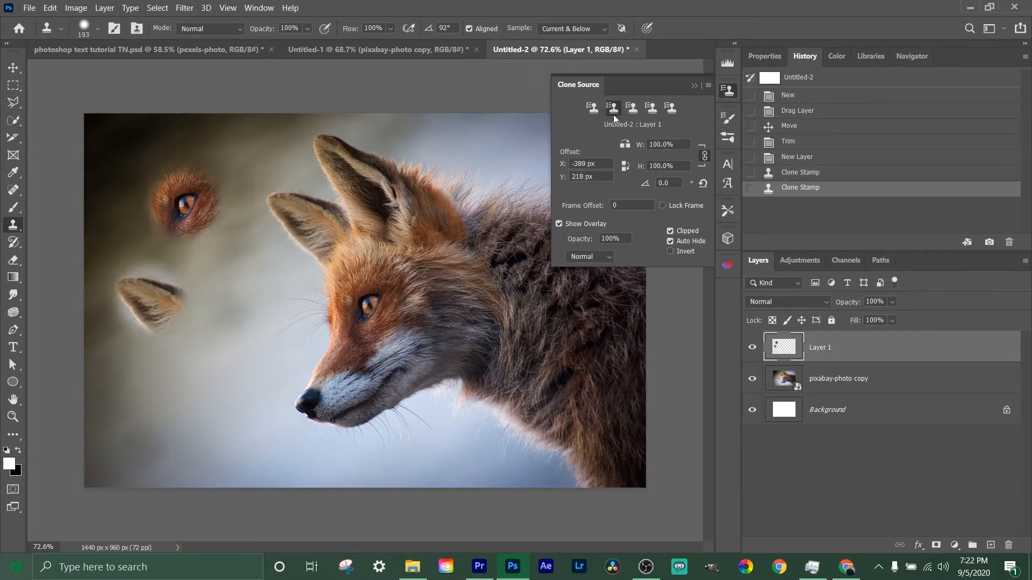
{"action": "left_click", "coordinate": [635, 109]}
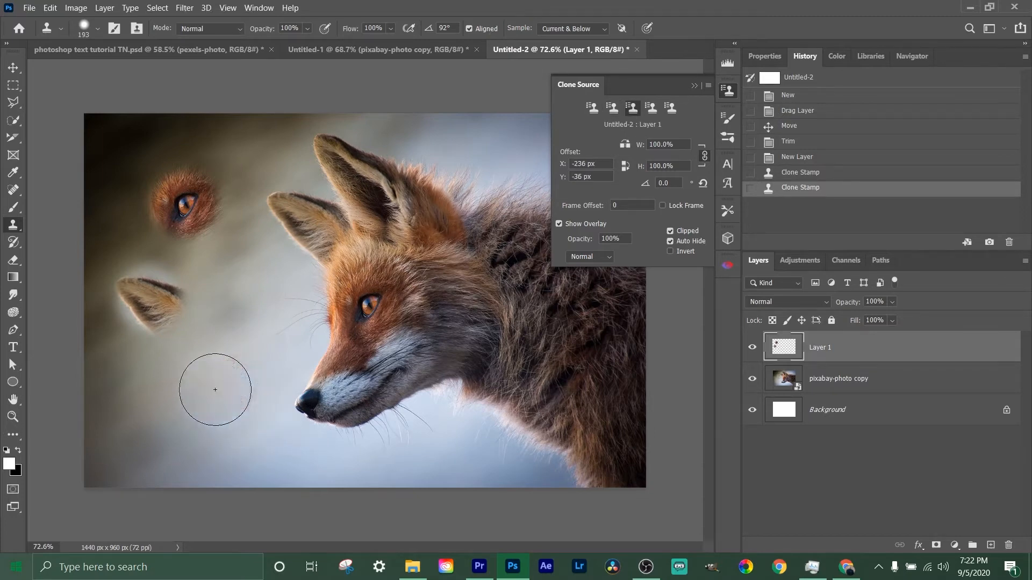
{"action": "left_click", "coordinate": [204, 396]}
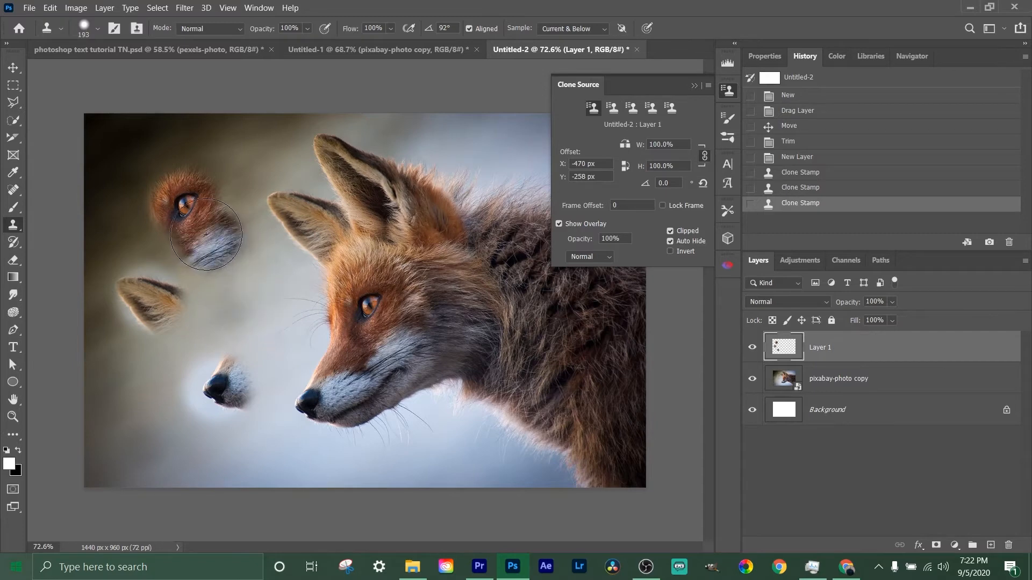
- Switch between the three stored clone sources and extend the cloned eye, nose and ear into larger parts of the head
{"action": "mouse_move", "coordinate": [178, 190]}
{"action": "left_mouse_down"}
{"action": "mouse_move", "coordinate": [189, 170]}
{"action": "mouse_move", "coordinate": [241, 184]}
{"action": "mouse_move", "coordinate": [199, 230]}
{"action": "mouse_move", "coordinate": [142, 193]}
{"action": "left_mouse_up"}
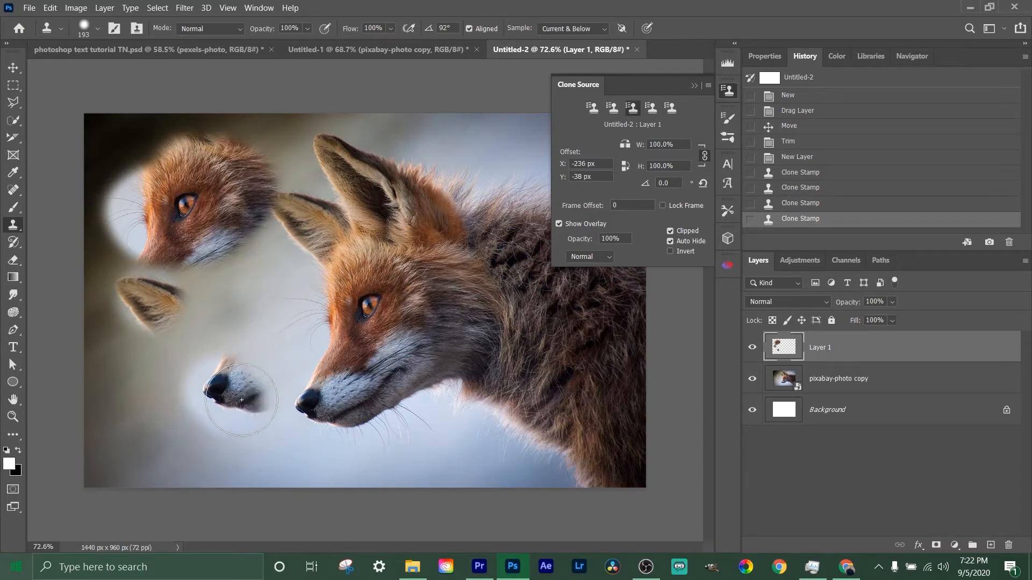
{"action": "mouse_move", "coordinate": [236, 408]}
{"action": "left_mouse_down"}
{"action": "mouse_move", "coordinate": [168, 412]}
{"action": "mouse_move", "coordinate": [313, 399]}
{"action": "mouse_move", "coordinate": [253, 398]}
{"action": "left_mouse_up"}
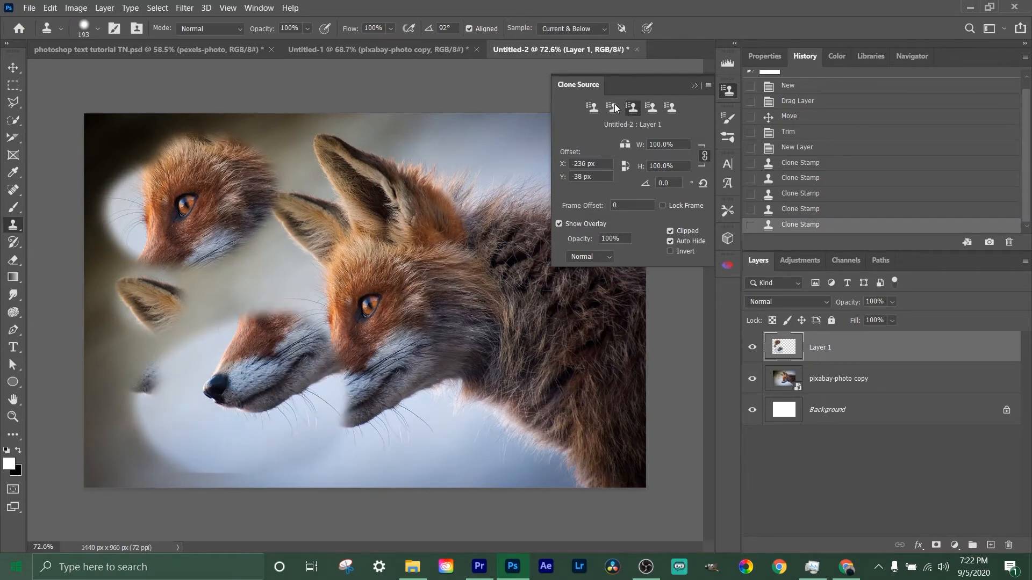
{"action": "mouse_move", "coordinate": [127, 304]}
{"action": "left_mouse_down"}
{"action": "mouse_move", "coordinate": [207, 301]}
{"action": "mouse_move", "coordinate": [155, 349]}
{"action": "mouse_move", "coordinate": [209, 307]}
{"action": "mouse_move", "coordinate": [134, 312]}
{"action": "left_mouse_up"}
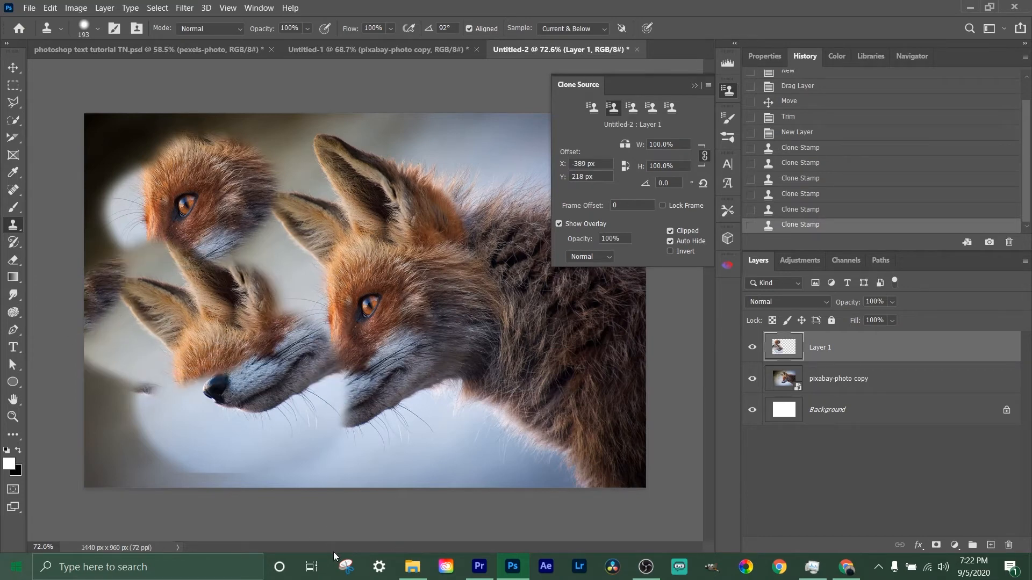
- Undo the six Clone Stamp strokes made with the stored clone sources
{"action": "key", "text": "ctrl+z"}
{"action": "key", "text": "ctrl+z"}
{"action": "key", "text": "ctrl+z"}
{"action": "key", "text": "ctrl+z"}
{"action": "key", "text": "ctrl+z"}
{"action": "key", "text": "ctrl+z"}
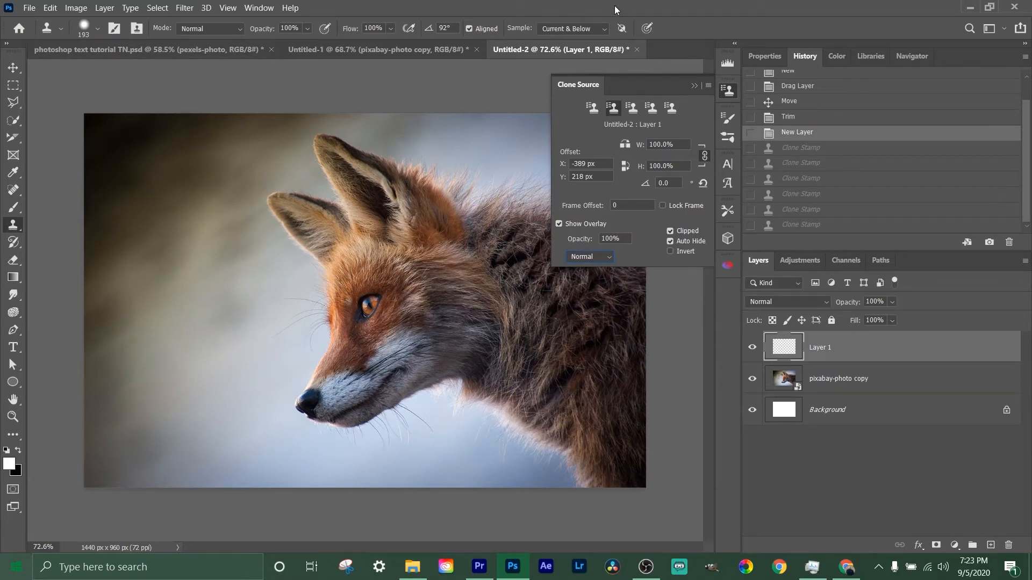
- Collapse the Clone Source settings and replace Layer 1 with a new empty layer
{"action": "left_click", "coordinate": [693, 85]}
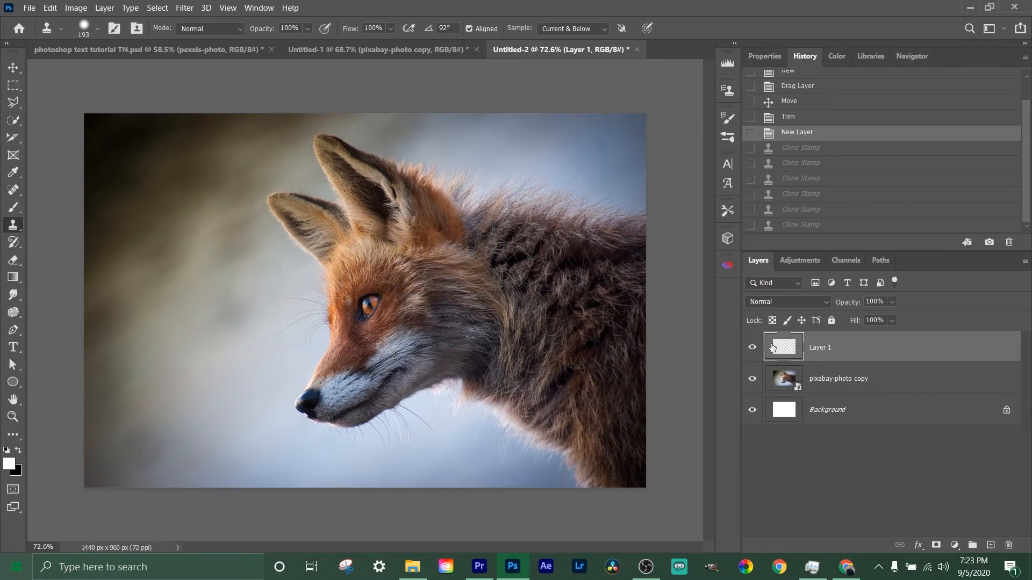
{"action": "left_click_drag", "start_coordinate": [819, 350], "coordinate": [1008, 544]}
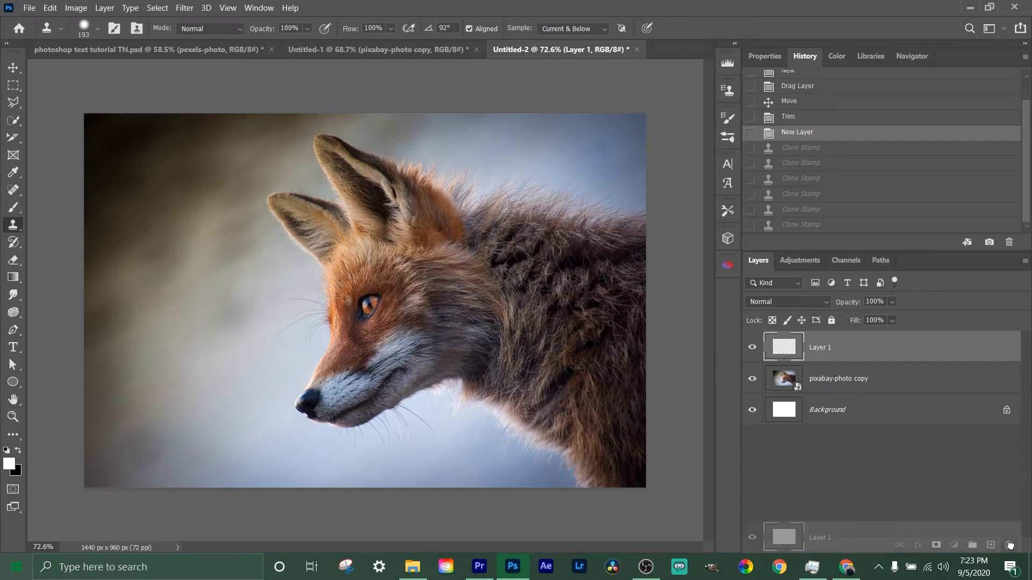
{"action": "left_click", "coordinate": [991, 545]}
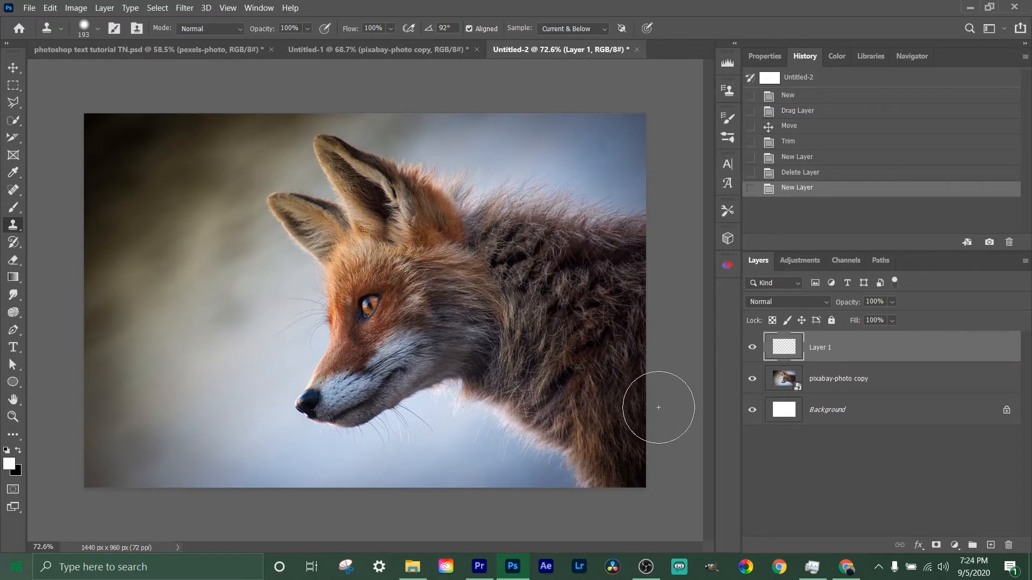
- Reduce the Clone Stamp brush to 65 px for work on the fur of the fox's back
{"action": "mouse_move", "coordinate": [519, 252]}
{"action": "left_mouse_down"}
{"action": "mouse_move", "coordinate": [472, 224]}
{"action": "mouse_move", "coordinate": [436, 220]}
{"action": "mouse_move", "coordinate": [474, 239]}
{"action": "left_mouse_up"}
{"action": "mouse_move", "coordinate": [461, 269]}
{"action": "left_mouse_down"}
{"action": "mouse_move", "coordinate": [453, 289]}
{"action": "mouse_move", "coordinate": [463, 273]}
{"action": "mouse_move", "coordinate": [424, 292]}
{"action": "mouse_move", "coordinate": [462, 294]}
{"action": "mouse_move", "coordinate": [445, 296]}
{"action": "mouse_move", "coordinate": [368, 272]}
{"action": "mouse_move", "coordinate": [469, 295]}
{"action": "mouse_move", "coordinate": [292, 307]}
{"action": "mouse_move", "coordinate": [362, 315]}
{"action": "mouse_move", "coordinate": [417, 185]}
{"action": "left_mouse_up"}
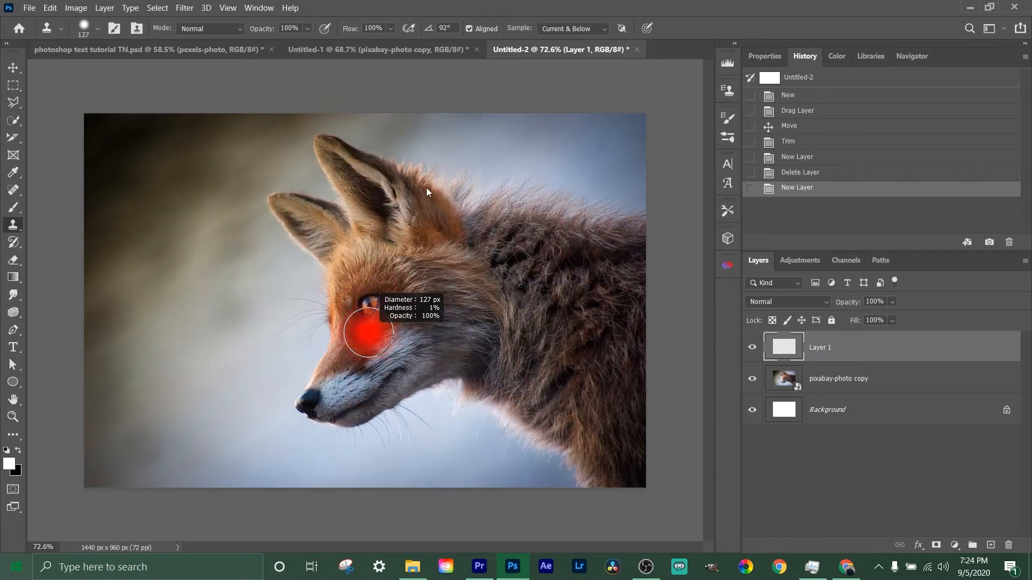
{"action": "left_click_drag", "start_coordinate": [424, 364], "coordinate": [419, 267]}
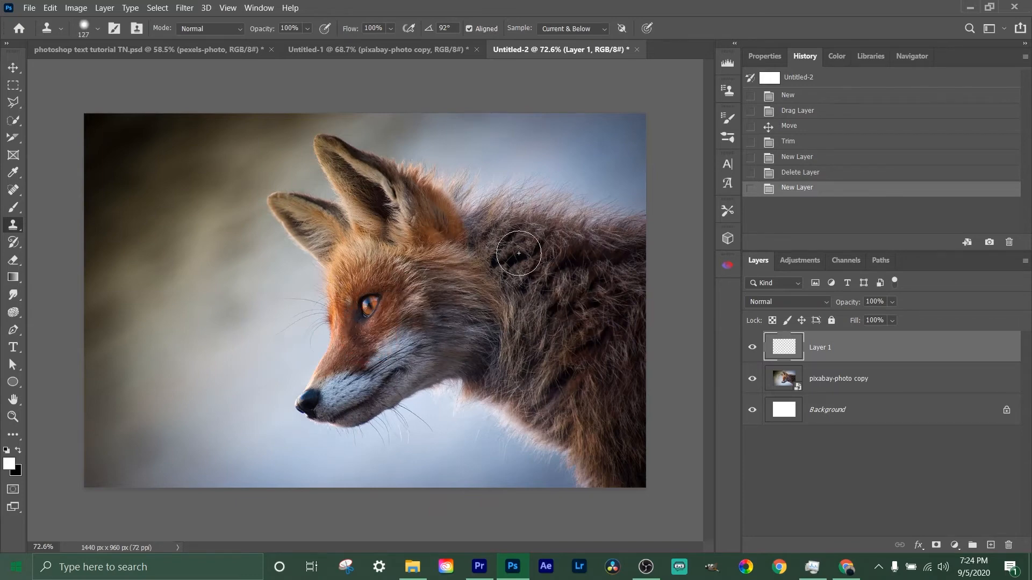
{"action": "scroll", "coordinate": [518, 268], "scroll_direction": "up", "scroll_amount": 2}
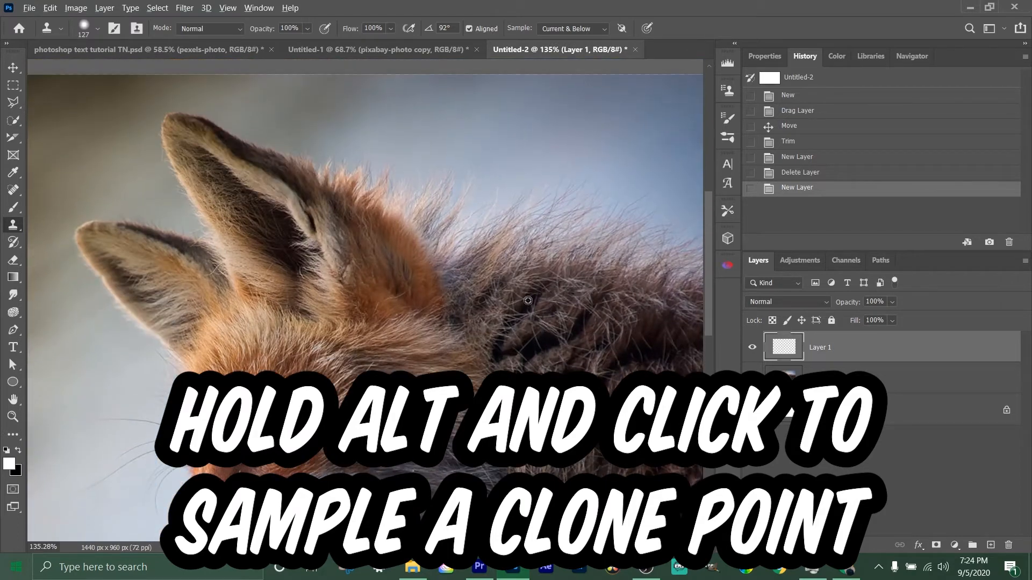
{"action": "left_click_drag", "start_coordinate": [533, 308], "coordinate": [507, 306]}
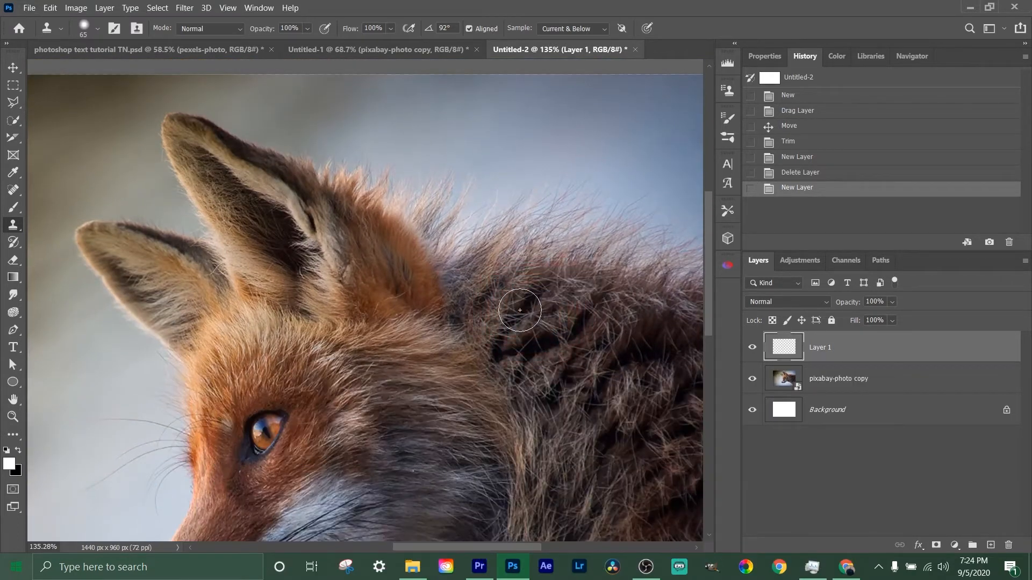
{"action": "left_click", "coordinate": [513, 299]}
{"action": "key", "text": "Return"}
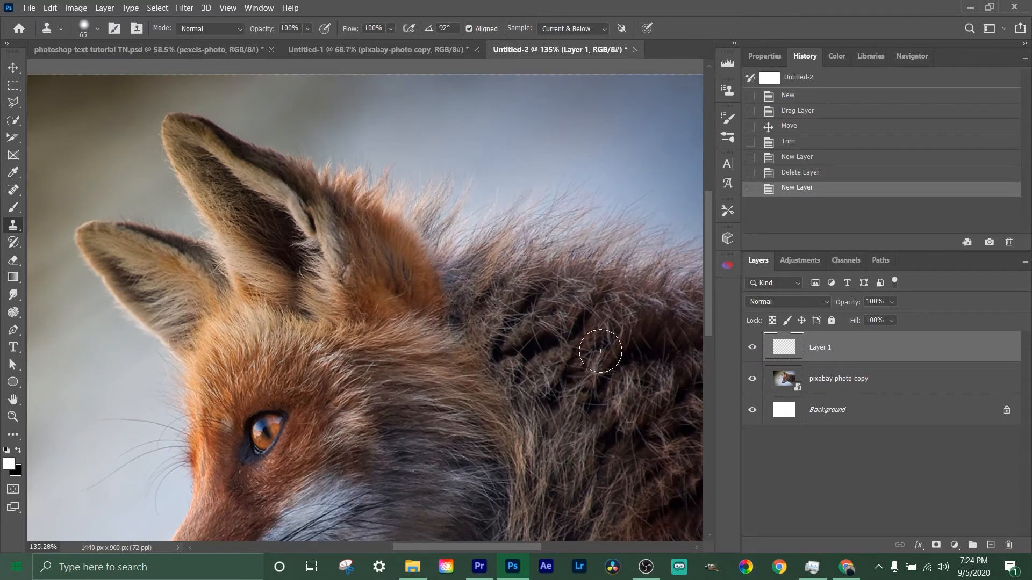
- Sample the dark fur on the fox's shoulder and stamp it above the middle of the back line to start a hump
{"action": "scroll", "coordinate": [586, 388], "scroll_direction": "down", "scroll_amount": 1}
{"action": "left_click", "coordinate": [587, 389], "text": "alt"}
{"action": "scroll", "coordinate": [587, 390], "scroll_direction": "down", "scroll_amount": 3}
{"action": "scroll", "coordinate": [590, 393], "scroll_direction": "up", "scroll_amount": 1}
{"action": "left_click_drag", "start_coordinate": [543, 217], "coordinate": [542, 203]}
{"action": "left_click", "coordinate": [550, 203]}
{"action": "left_click", "coordinate": [562, 212]}
{"action": "left_click", "coordinate": [574, 217]}
{"action": "left_click", "coordinate": [583, 222]}
{"action": "left_click", "coordinate": [585, 227]}
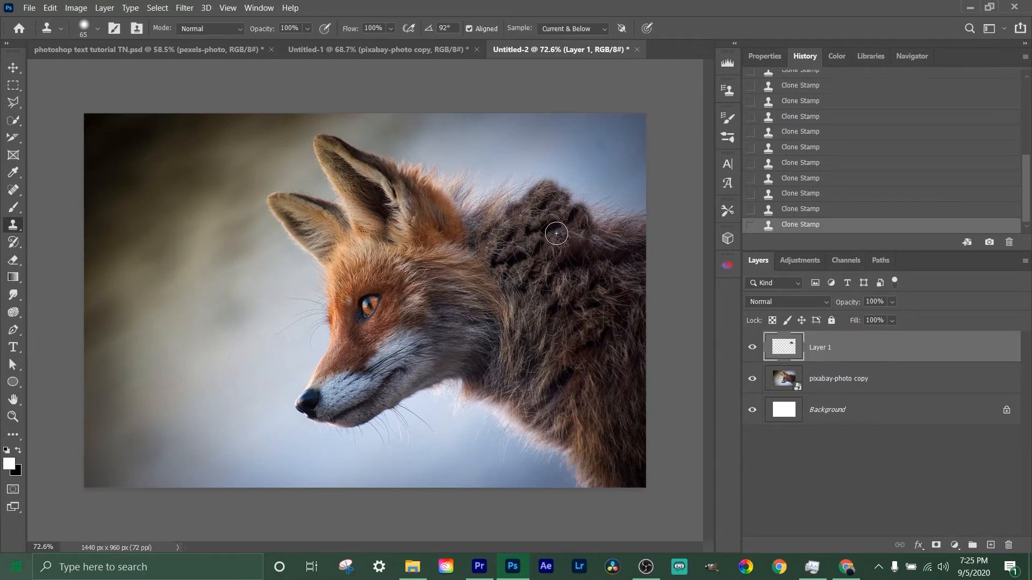
- Extend the cloned fur along the fox's back toward the photo's edge
{"action": "left_click", "coordinate": [571, 220]}
{"action": "left_click", "coordinate": [592, 238]}
{"action": "left_click", "coordinate": [592, 206]}
{"action": "left_click", "coordinate": [598, 219]}
{"action": "left_click", "coordinate": [609, 225]}
{"action": "key", "text": "super"}
{"action": "key", "text": "super"}
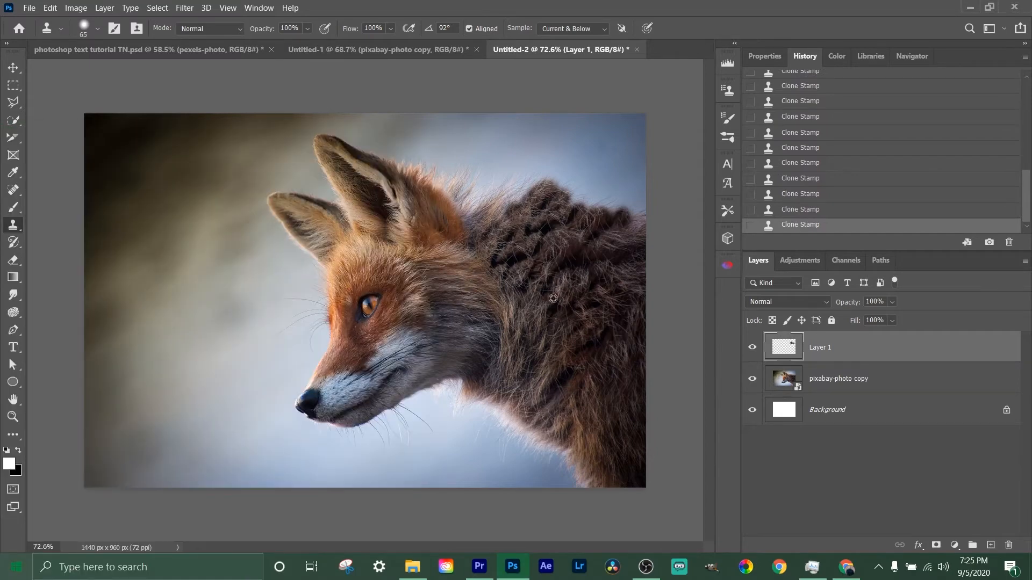
- Resample the back fur and stamp it higher along the hump's upper edge
{"action": "left_click", "coordinate": [549, 267], "text": "alt"}
{"action": "left_click", "coordinate": [509, 204]}
{"action": "left_click", "coordinate": [511, 196]}
{"action": "left_click", "coordinate": [518, 190]}
{"action": "left_click", "coordinate": [547, 169]}
{"action": "left_click", "coordinate": [525, 188]}
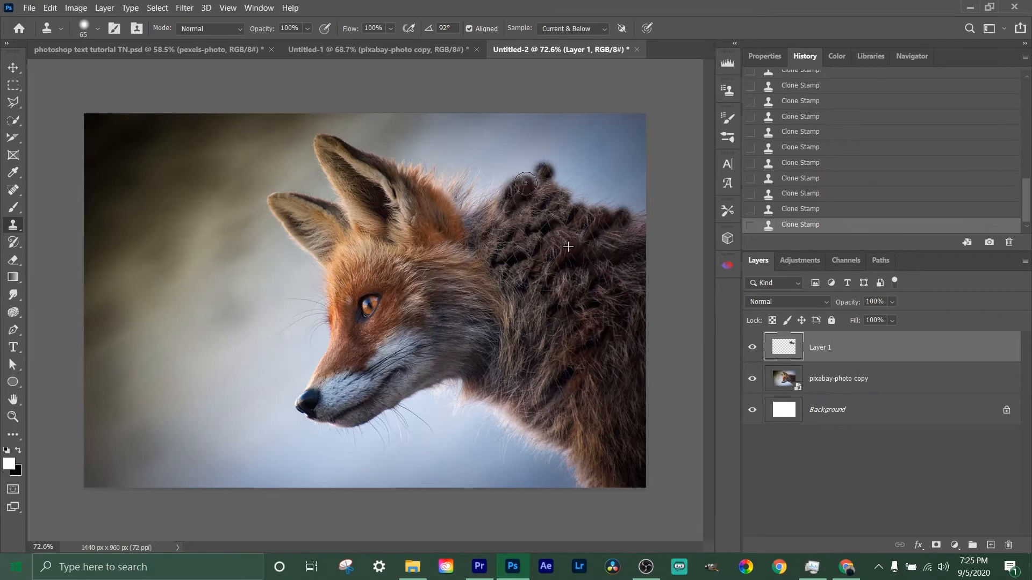
{"action": "left_click", "coordinate": [528, 186]}
- Fill in cloned fur from the hump down to the nape behind the fox's ear
{"action": "left_click", "coordinate": [506, 212]}
{"action": "left_click", "coordinate": [479, 202]}
{"action": "left_click", "coordinate": [490, 202]}
{"action": "left_click", "coordinate": [499, 186]}
{"action": "left_click", "coordinate": [476, 205]}
{"action": "left_click", "coordinate": [469, 206]}
{"action": "left_click", "coordinate": [468, 212]}
{"action": "left_click", "coordinate": [485, 221]}
{"action": "left_click", "coordinate": [498, 229]}
{"action": "left_click", "coordinate": [487, 234]}
{"action": "left_click", "coordinate": [509, 248]}
{"action": "left_click", "coordinate": [541, 226]}
{"action": "left_click", "coordinate": [546, 277]}
- Sample fur lower on the body and paint it across the top of the back to form a rounded hump
{"action": "left_click", "coordinate": [601, 275], "text": "alt"}
{"action": "mouse_move", "coordinate": [585, 204]}
{"action": "left_mouse_down"}
{"action": "mouse_move", "coordinate": [639, 210]}
{"action": "mouse_move", "coordinate": [606, 185]}
{"action": "mouse_move", "coordinate": [643, 199]}
{"action": "left_mouse_up"}
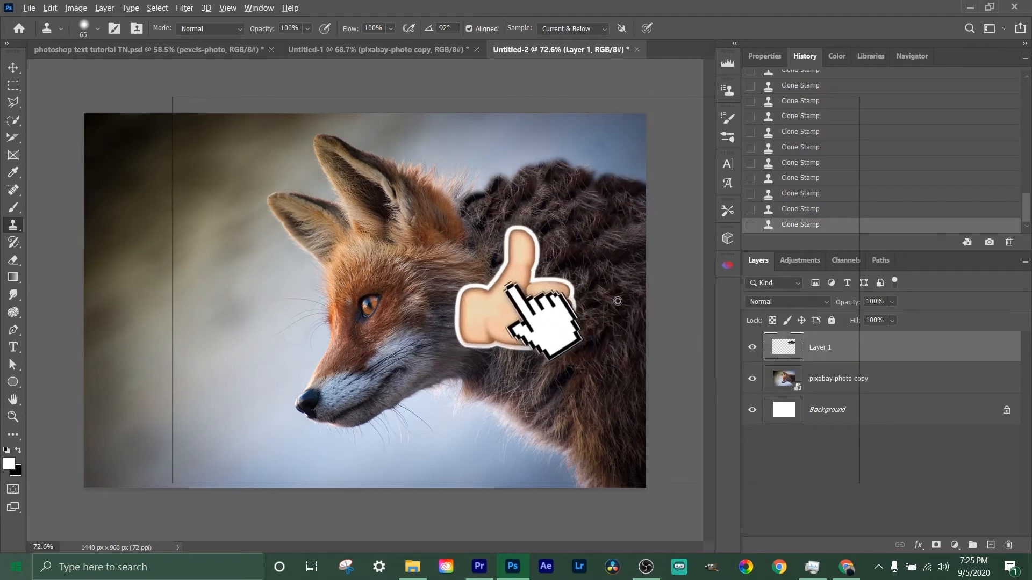
{"action": "mouse_move", "coordinate": [573, 168]}
{"action": "left_mouse_down"}
{"action": "mouse_move", "coordinate": [633, 177]}
{"action": "mouse_move", "coordinate": [544, 162]}
{"action": "mouse_move", "coordinate": [484, 197]}
{"action": "left_mouse_up"}
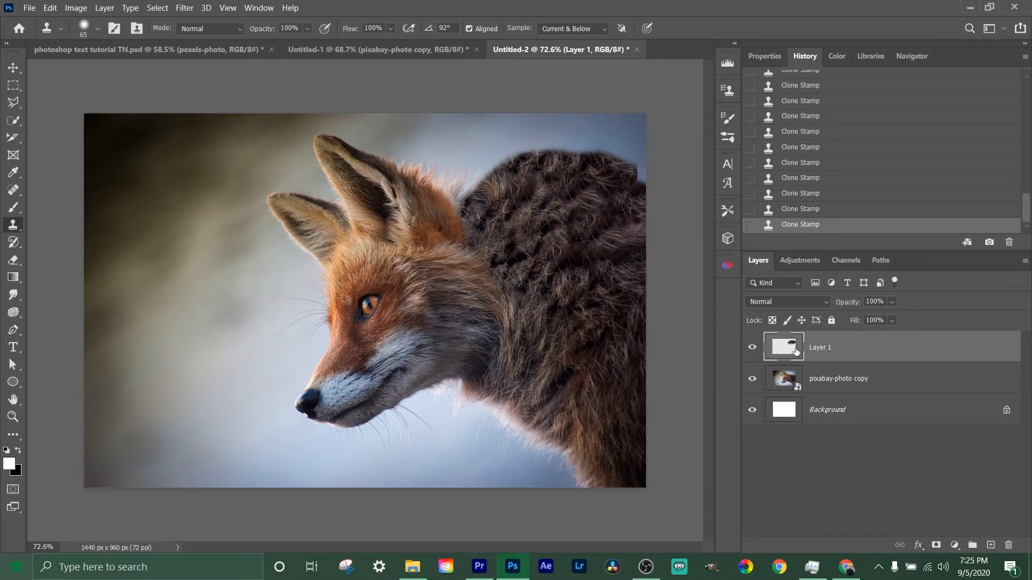
- Add a mask to Layer 1, hide the cloned hump with a black 141 px brush, and undo that brush stroke
{"action": "left_click", "coordinate": [936, 545]}
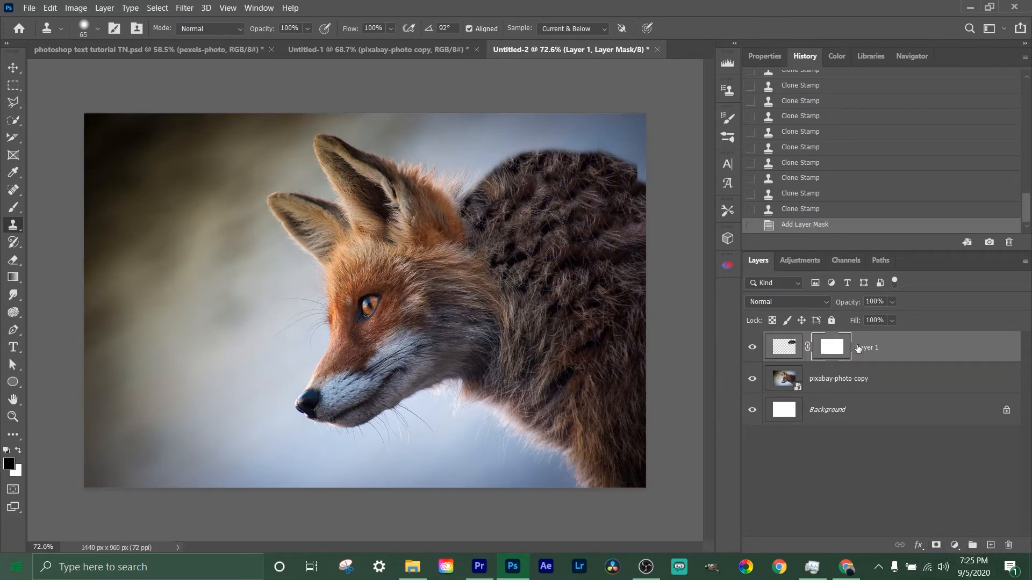
{"action": "left_click", "coordinate": [14, 207]}
{"action": "mouse_move", "coordinate": [525, 187]}
{"action": "left_mouse_down"}
{"action": "mouse_move", "coordinate": [575, 166]}
{"action": "mouse_move", "coordinate": [591, 209]}
{"action": "left_mouse_up"}
{"action": "mouse_move", "coordinate": [568, 261]}
{"action": "left_mouse_down"}
{"action": "mouse_move", "coordinate": [538, 167]}
{"action": "mouse_move", "coordinate": [450, 232]}
{"action": "mouse_move", "coordinate": [534, 184]}
{"action": "mouse_move", "coordinate": [608, 164]}
{"action": "mouse_move", "coordinate": [660, 234]}
{"action": "mouse_move", "coordinate": [555, 154]}
{"action": "mouse_move", "coordinate": [651, 172]}
{"action": "mouse_move", "coordinate": [464, 259]}
{"action": "mouse_move", "coordinate": [633, 123]}
{"action": "left_mouse_up"}
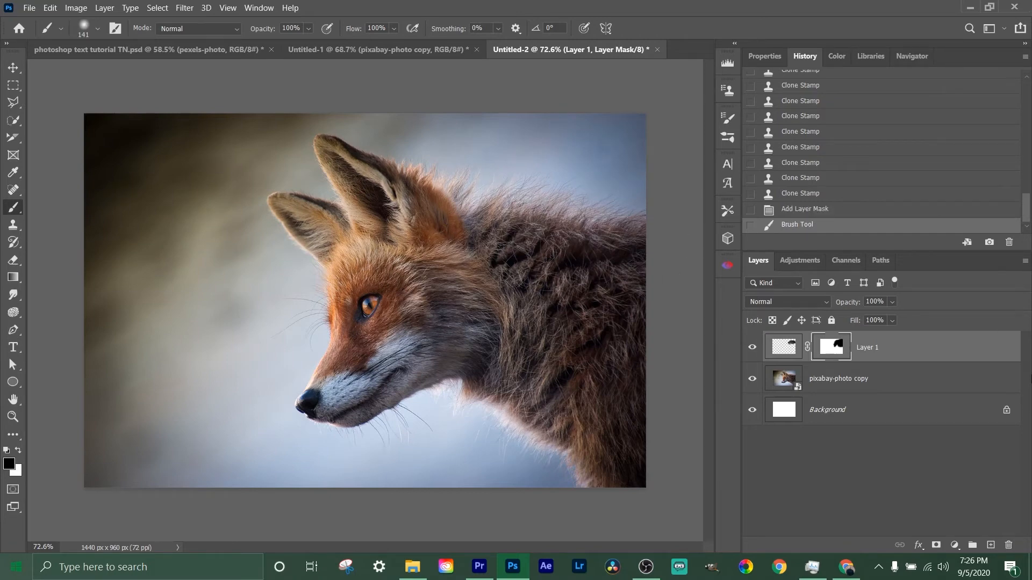
{"action": "key", "text": "ctrl+z"}
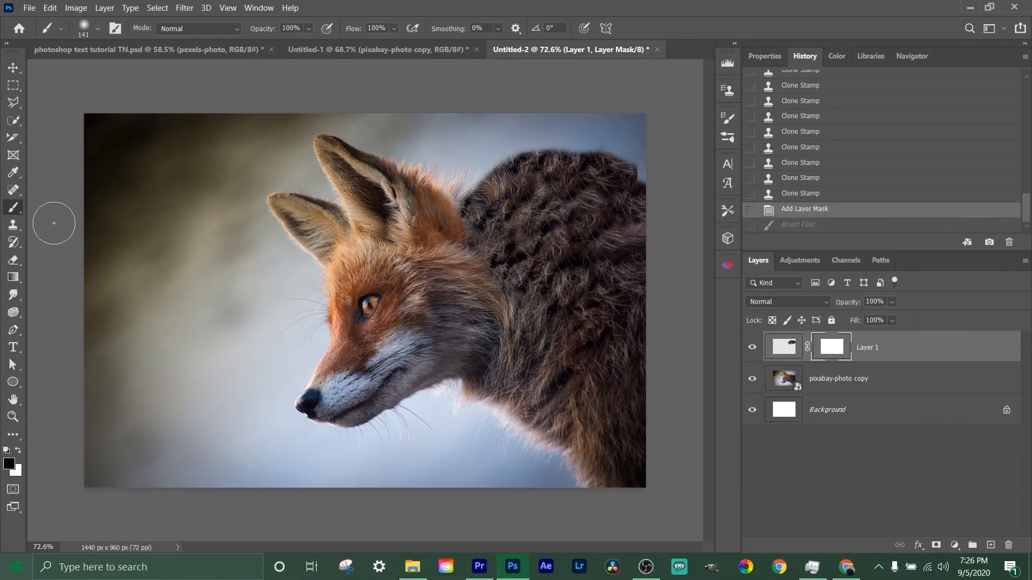
- Try cloning nearby fur over the fox's eye, first on the layer mask and then on Layer 1's pixels
{"action": "scroll", "coordinate": [403, 344], "scroll_direction": "up", "scroll_amount": 5}
{"action": "scroll", "coordinate": [396, 415], "scroll_direction": "up", "scroll_amount": 1}
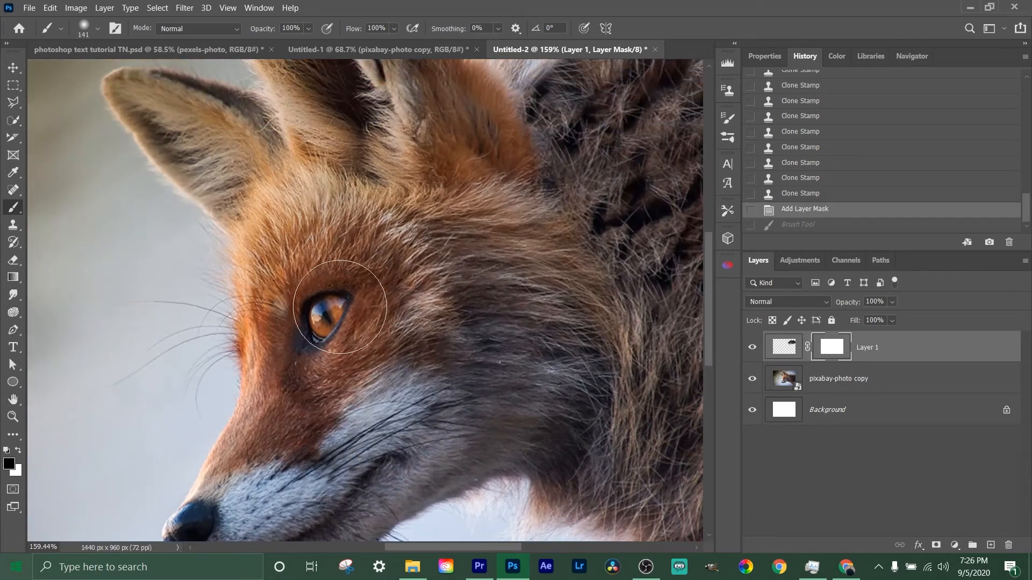
{"action": "left_click_drag", "start_coordinate": [366, 340], "coordinate": [322, 338], "text": "alt"}
{"action": "left_click", "coordinate": [19, 228]}
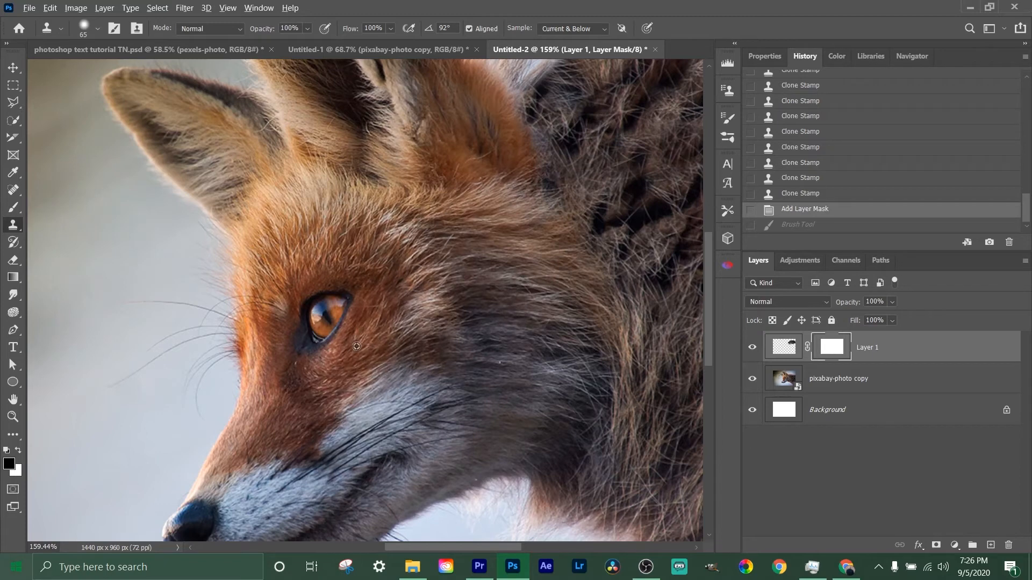
{"action": "left_click", "coordinate": [322, 308]}
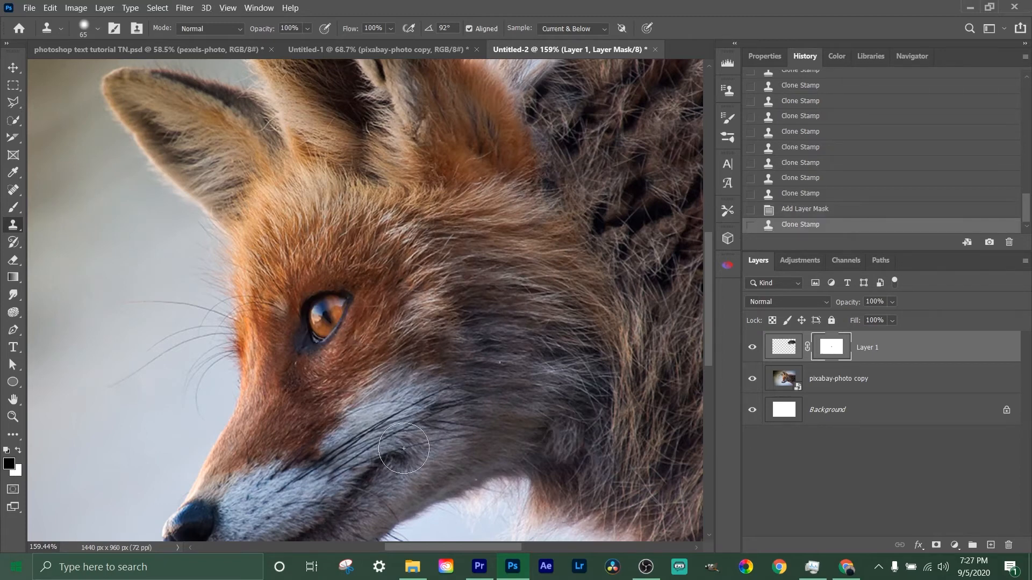
{"action": "left_click", "coordinate": [770, 349]}
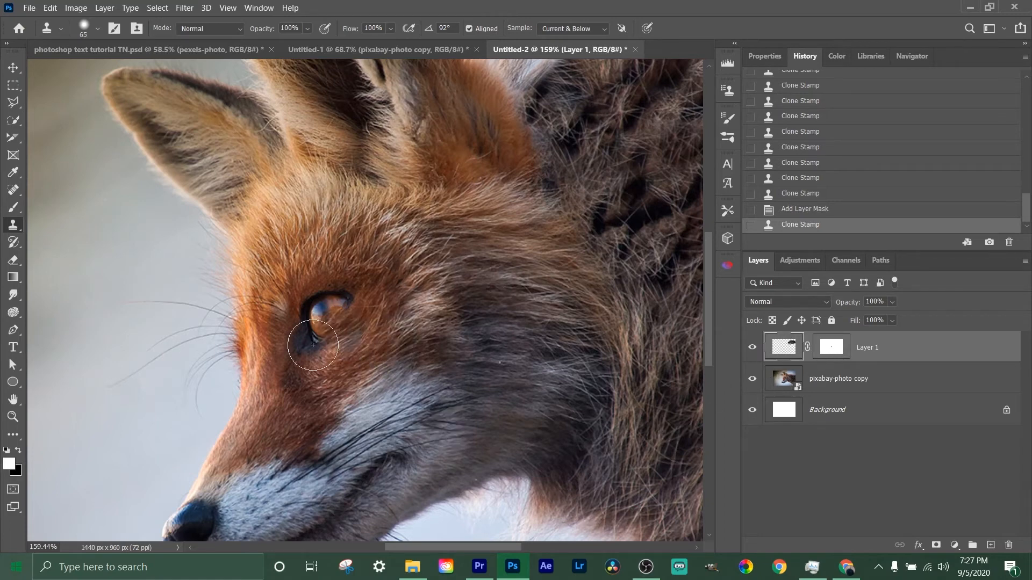
{"action": "left_click", "coordinate": [326, 318]}
- Replace the masked Layer 1 with a new empty layer and clone fur over the fox's eye
{"action": "mouse_move", "coordinate": [832, 347]}
{"action": "left_mouse_down"}
{"action": "mouse_move", "coordinate": [997, 547]}
{"action": "mouse_move", "coordinate": [1008, 545]}
{"action": "left_mouse_up"}
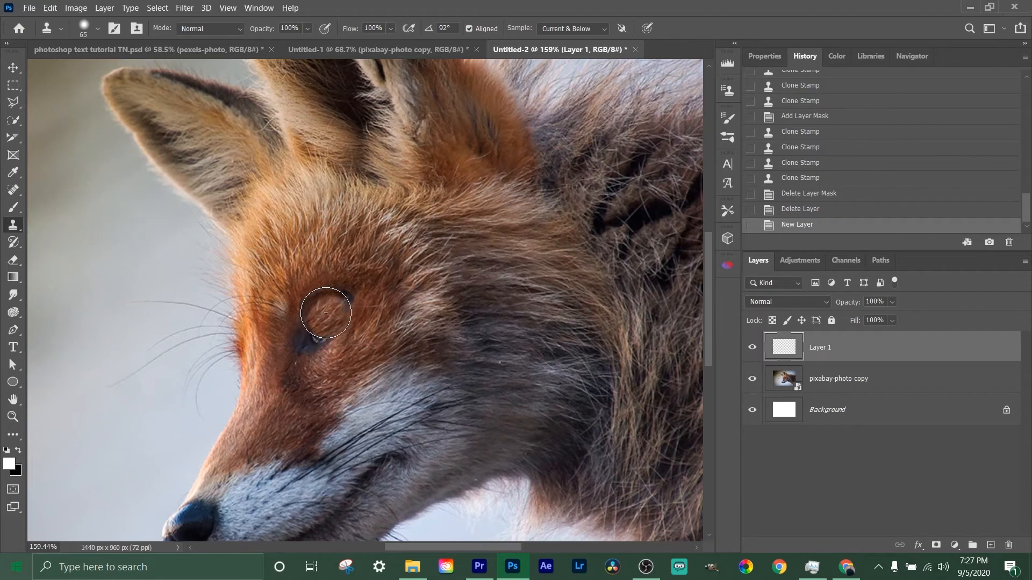
{"action": "mouse_move", "coordinate": [322, 324]}
{"action": "left_mouse_down"}
{"action": "mouse_move", "coordinate": [354, 369]}
{"action": "mouse_move", "coordinate": [325, 342]}
{"action": "mouse_move", "coordinate": [334, 308]}
{"action": "mouse_move", "coordinate": [346, 322]}
{"action": "mouse_move", "coordinate": [306, 318]}
{"action": "mouse_move", "coordinate": [341, 318]}
{"action": "mouse_move", "coordinate": [329, 330]}
{"action": "mouse_move", "coordinate": [367, 312]}
{"action": "mouse_move", "coordinate": [302, 324]}
{"action": "mouse_move", "coordinate": [327, 299]}
{"action": "left_mouse_up"}
- Reduce the brush to 17 px and stamp fur over the remaining eye highlights and inner rim
{"action": "scroll", "coordinate": [330, 321], "scroll_direction": "up", "scroll_amount": 1}
{"action": "scroll", "coordinate": [330, 321], "scroll_direction": "up", "scroll_amount": 5}
{"action": "scroll", "coordinate": [352, 307], "scroll_direction": "up", "scroll_amount": 3}
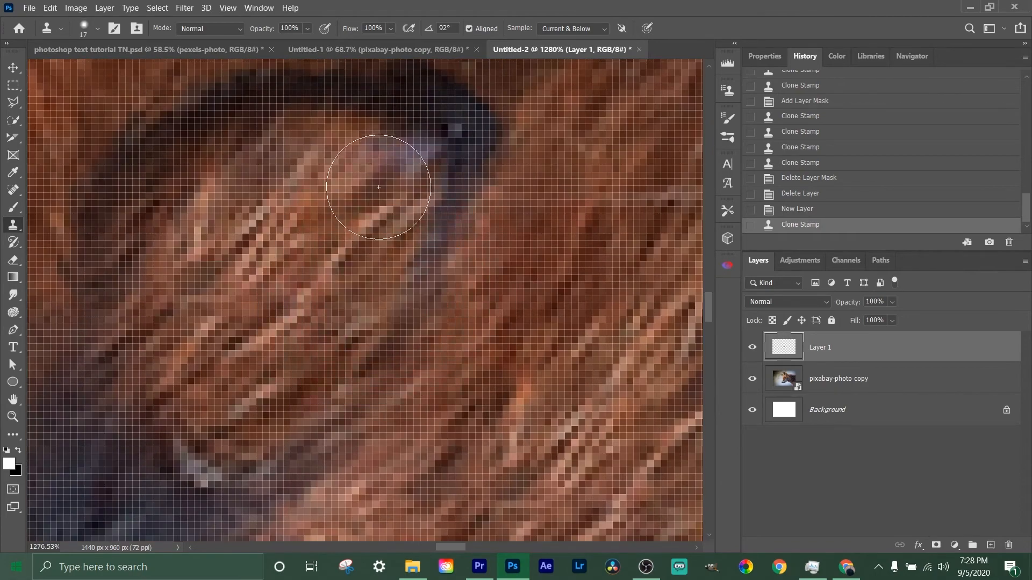
{"action": "mouse_move", "coordinate": [386, 172]}
{"action": "left_mouse_down"}
{"action": "mouse_move", "coordinate": [392, 164]}
{"action": "mouse_move", "coordinate": [376, 172]}
{"action": "left_mouse_up"}
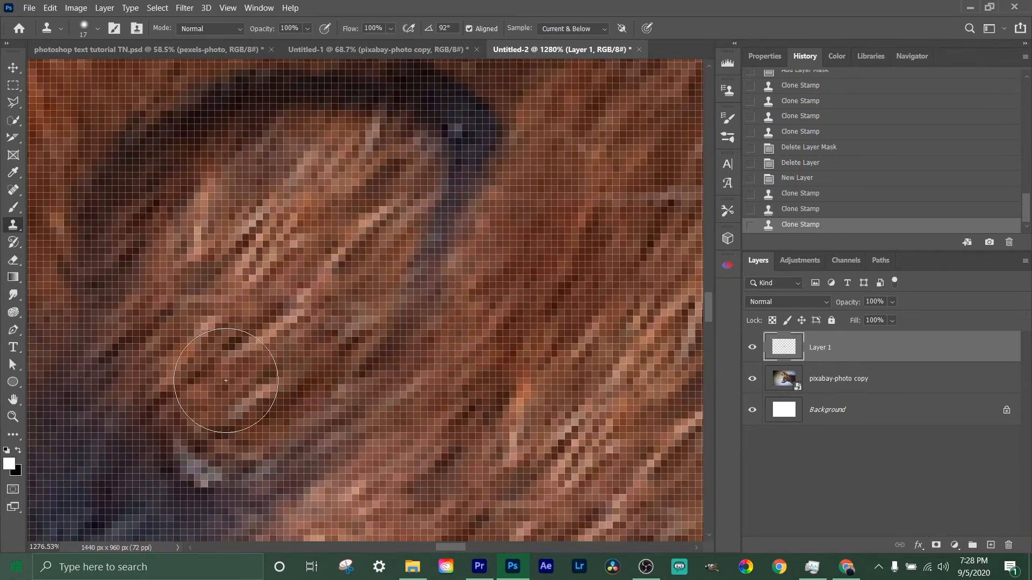
{"action": "left_click", "coordinate": [210, 433]}
{"action": "left_click", "coordinate": [207, 430]}
{"action": "left_click", "coordinate": [176, 360]}
{"action": "left_click", "coordinate": [188, 253]}
{"action": "left_click", "coordinate": [200, 241]}
{"action": "left_click", "coordinate": [268, 211]}
{"action": "left_click", "coordinate": [314, 196]}
{"action": "left_click", "coordinate": [263, 261]}
{"action": "left_click", "coordinate": [254, 345]}
{"action": "scroll", "coordinate": [234, 375], "scroll_direction": "down", "scroll_amount": 5}
{"action": "scroll", "coordinate": [234, 374], "scroll_direction": "down", "scroll_amount": 2}
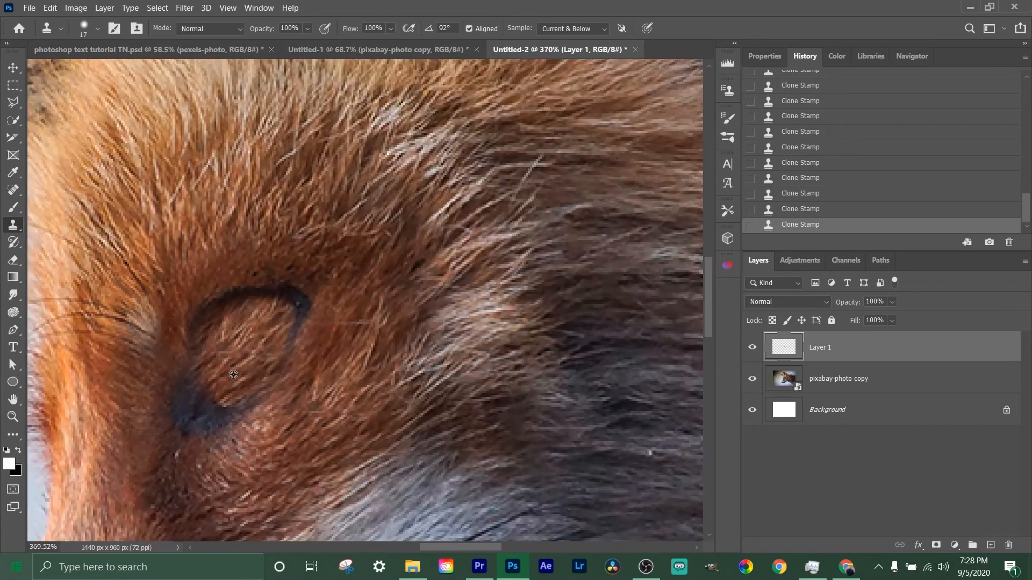
- Sample the fur beside the fox's eye and clone it over the lower inner edge of the eye on Layer 1
{"action": "scroll", "coordinate": [218, 415], "scroll_direction": "up", "scroll_amount": 4}
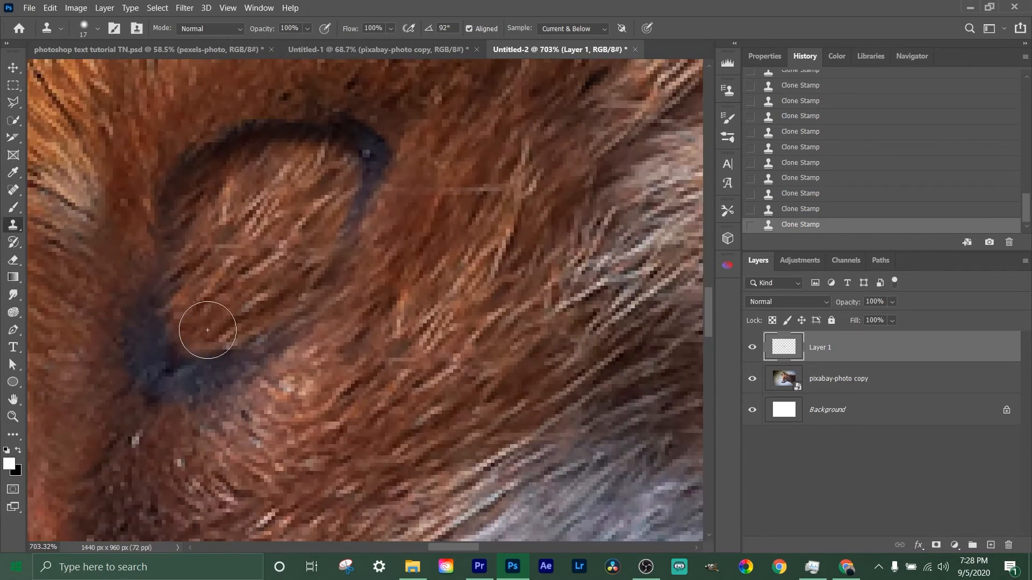
{"action": "left_click", "coordinate": [387, 379], "text": "alt"}
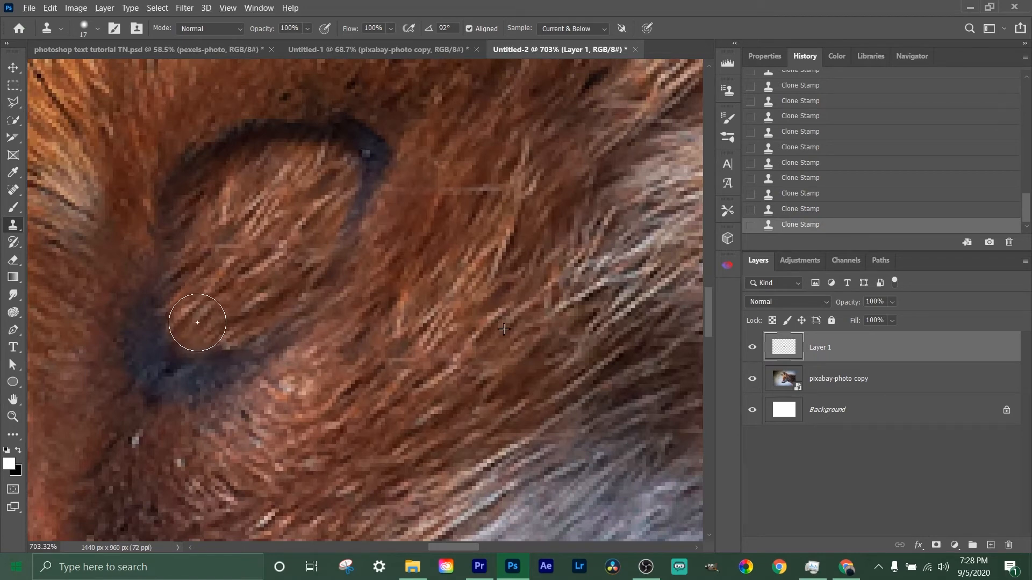
{"action": "mouse_move", "coordinate": [193, 291]}
{"action": "left_mouse_down"}
{"action": "mouse_move", "coordinate": [194, 259]}
{"action": "mouse_move", "coordinate": [262, 243]}
{"action": "mouse_move", "coordinate": [231, 303]}
{"action": "mouse_move", "coordinate": [236, 349]}
{"action": "left_mouse_up"}
{"action": "scroll", "coordinate": [236, 349], "scroll_direction": "down", "scroll_amount": 5}
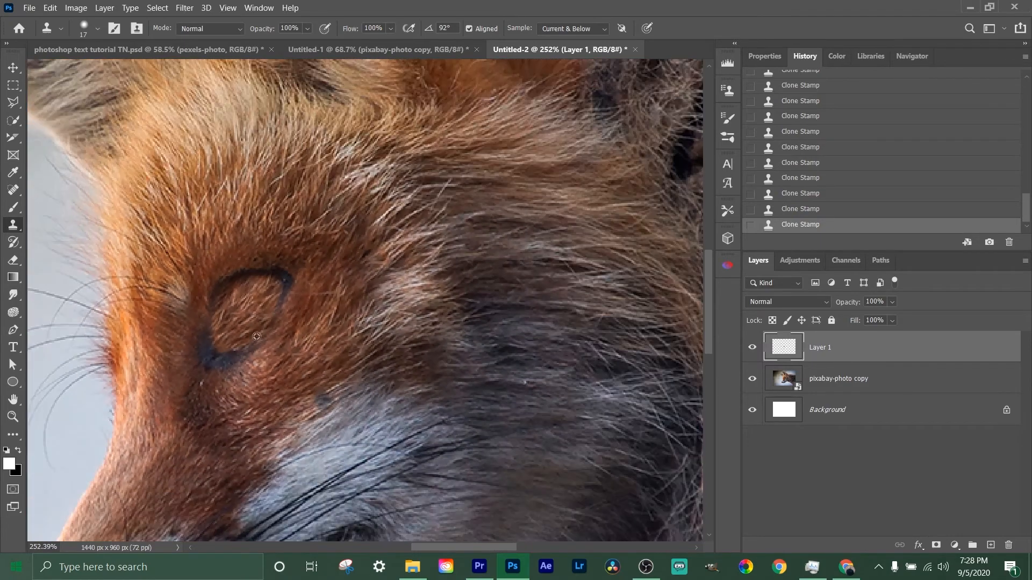
{"action": "scroll", "coordinate": [234, 323], "scroll_direction": "down", "scroll_amount": 2}
{"action": "scroll", "coordinate": [317, 367], "scroll_direction": "down", "scroll_amount": 2}
{"action": "scroll", "coordinate": [442, 403], "scroll_direction": "up", "scroll_amount": 5}
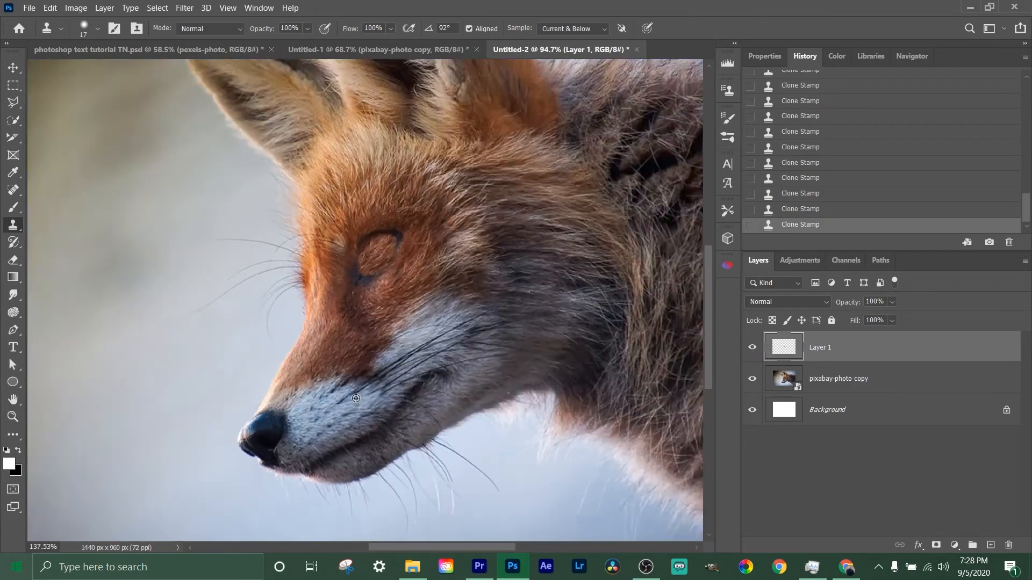
{"action": "scroll", "coordinate": [442, 403], "scroll_direction": "up", "scroll_amount": 4}
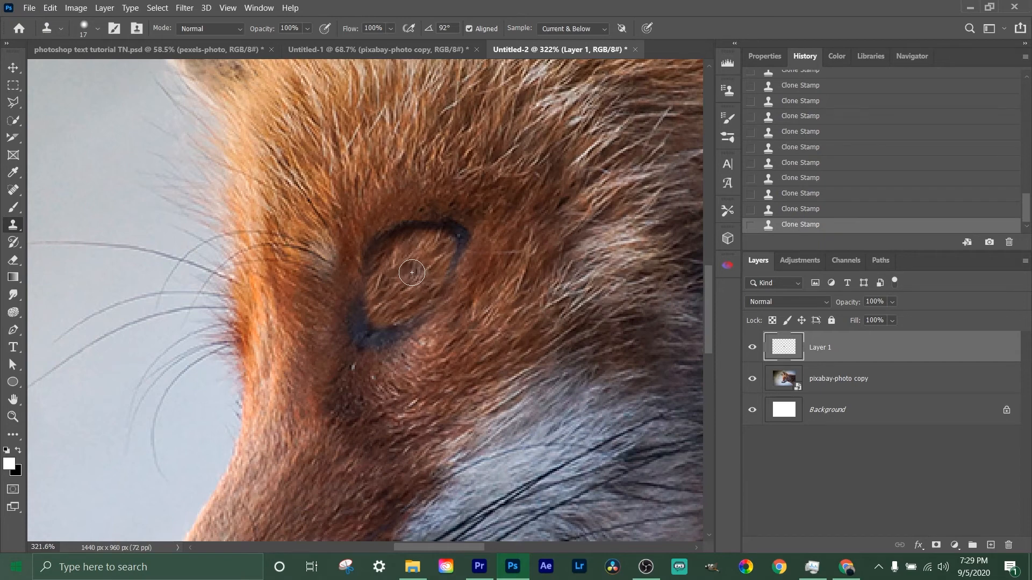
- Reapply the last-used Liquify filter to Layer 1
{"action": "left_click", "coordinate": [49, 10]}
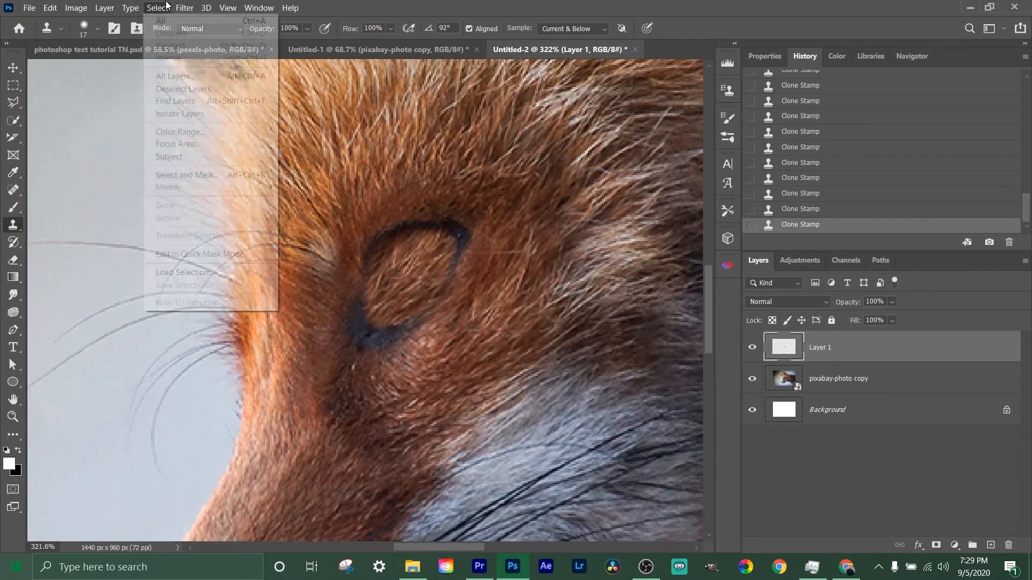
{"action": "left_click", "coordinate": [180, 12]}
{"action": "left_click", "coordinate": [181, 10]}
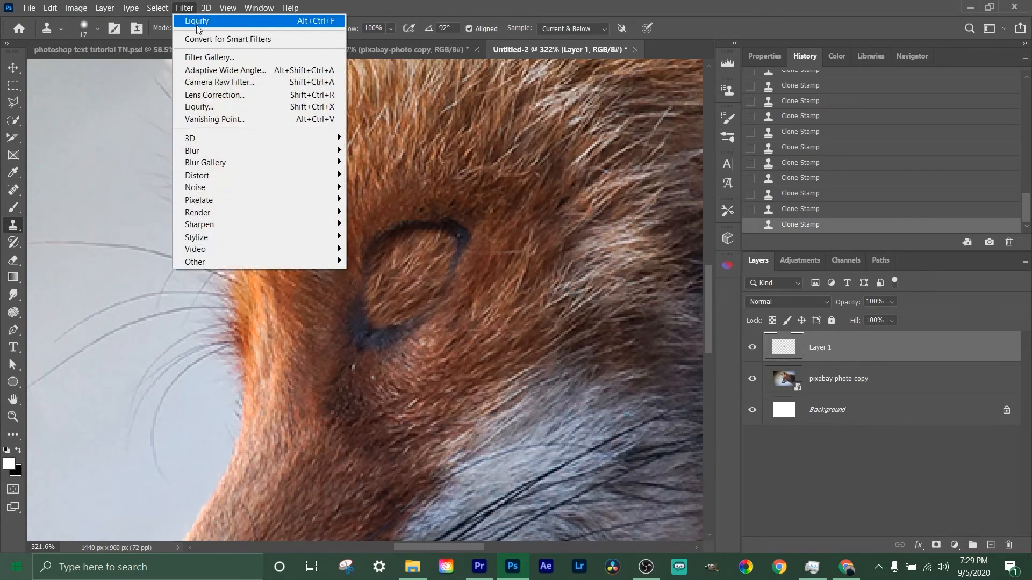
{"action": "mouse_move", "coordinate": [161, 13]}
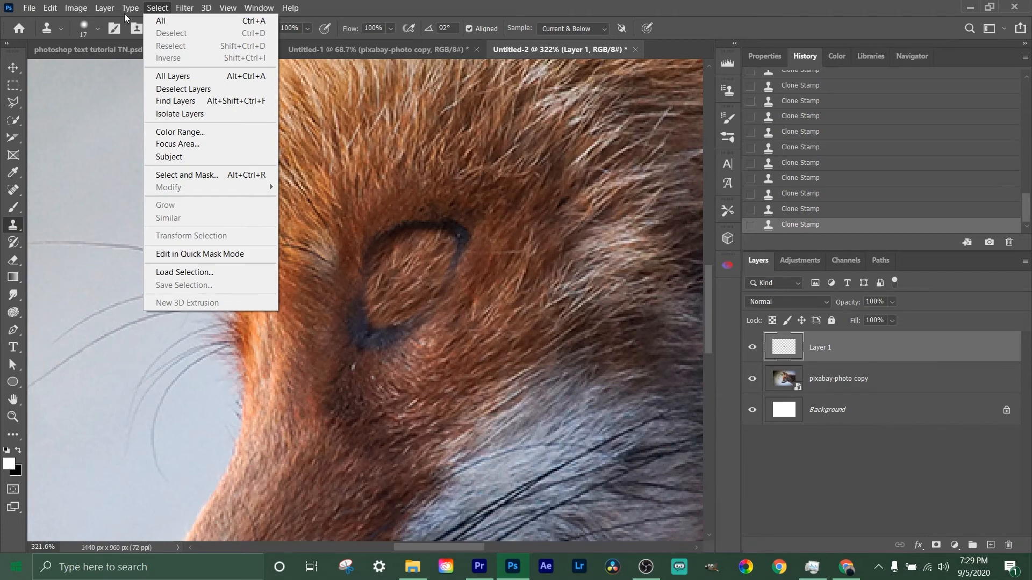
{"action": "left_click", "coordinate": [183, 8]}
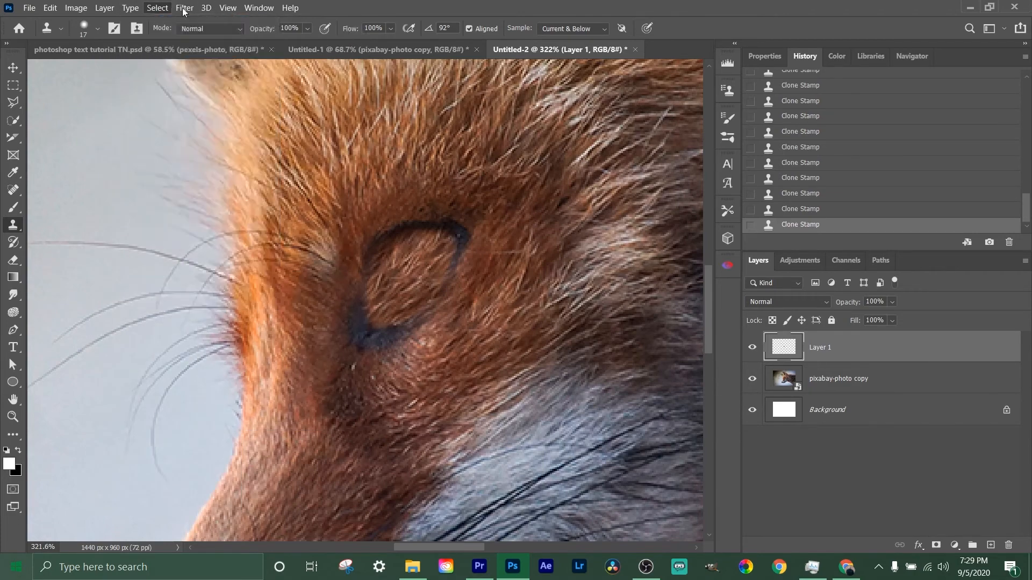
{"action": "left_click", "coordinate": [183, 8]}
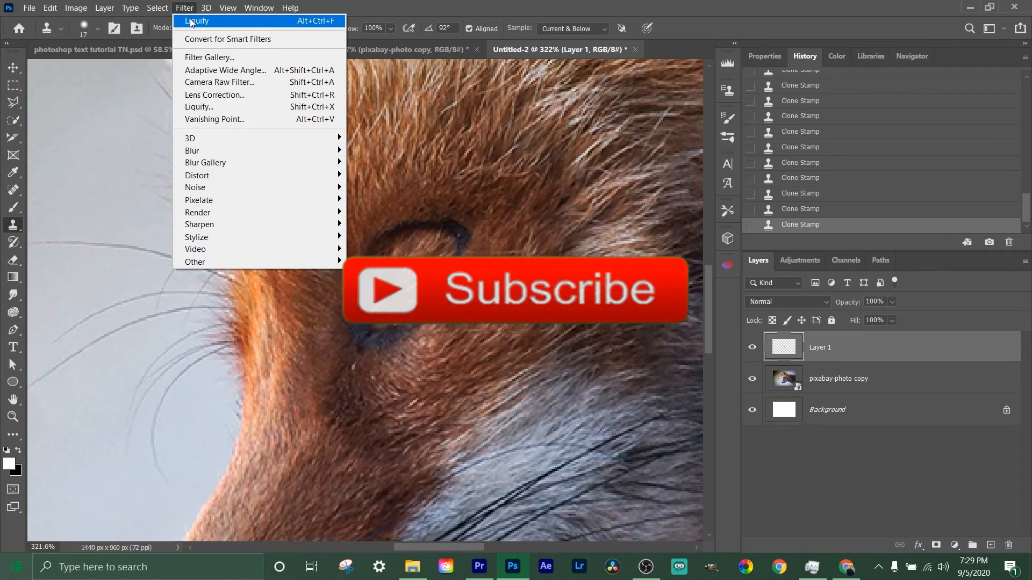
{"action": "left_click", "coordinate": [190, 21]}
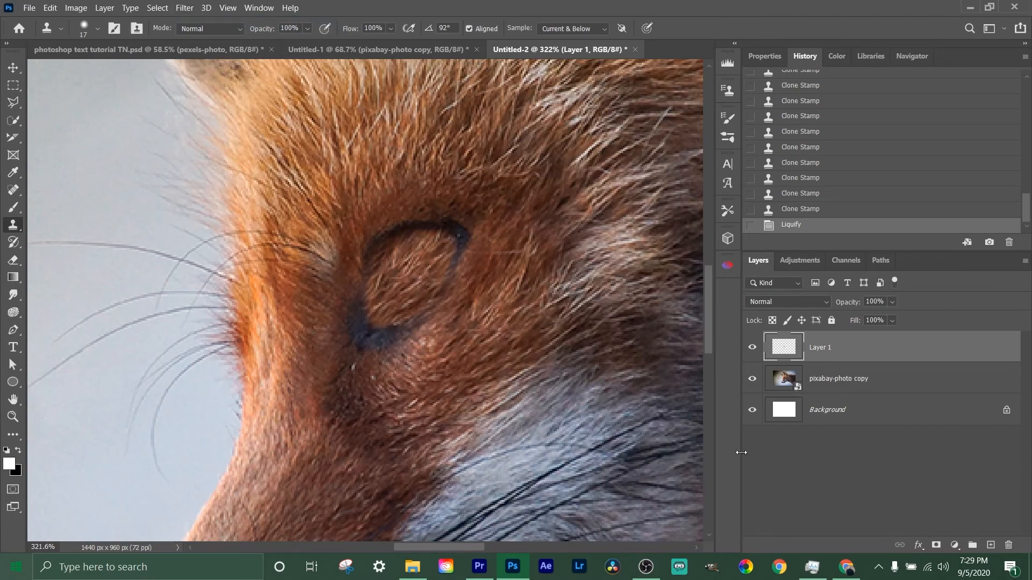
- Open Layer 1 in Liquify and push the edges of the cloned eye patch inward with the Forward Warp tool
{"action": "key", "text": "ctrl+shift+x"}
{"action": "key", "text": "ctrl+plus"}
{"action": "key", "text": "ctrl+plus"}
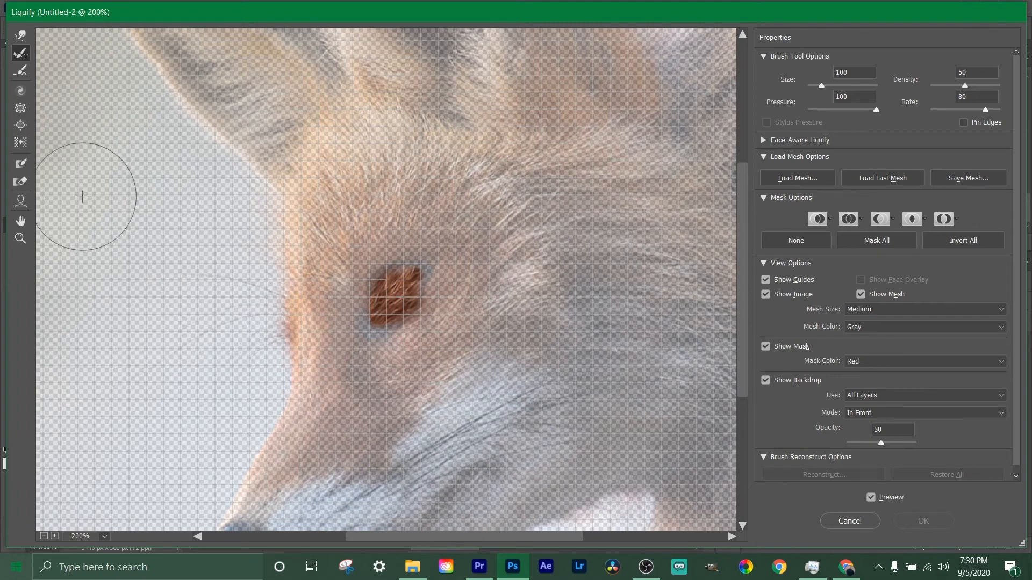
{"action": "scroll", "coordinate": [61, 220], "scroll_direction": "up", "scroll_amount": 1}
{"action": "scroll", "coordinate": [60, 220], "scroll_direction": "up", "scroll_amount": 1}
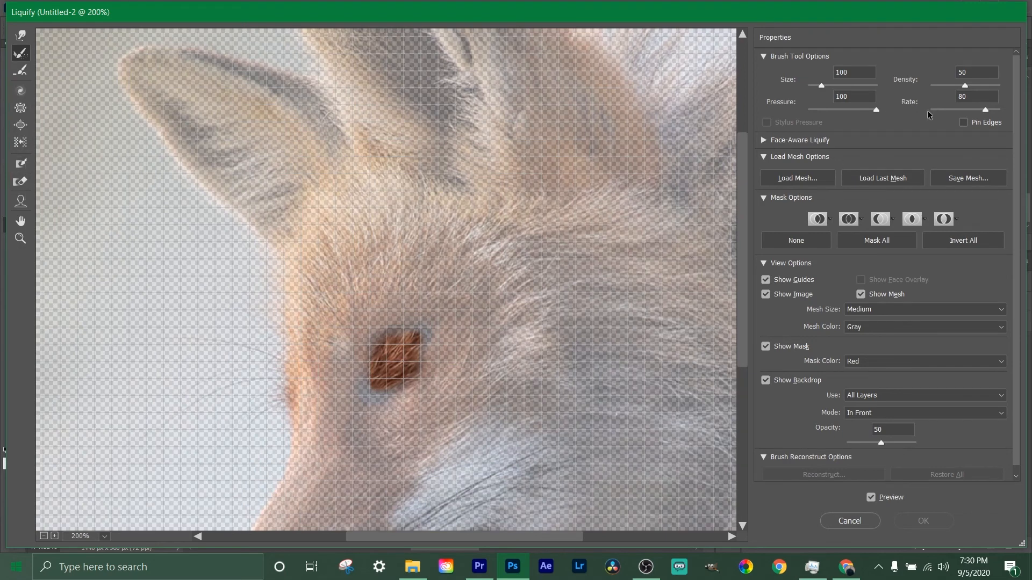
{"action": "left_click", "coordinate": [21, 35]}
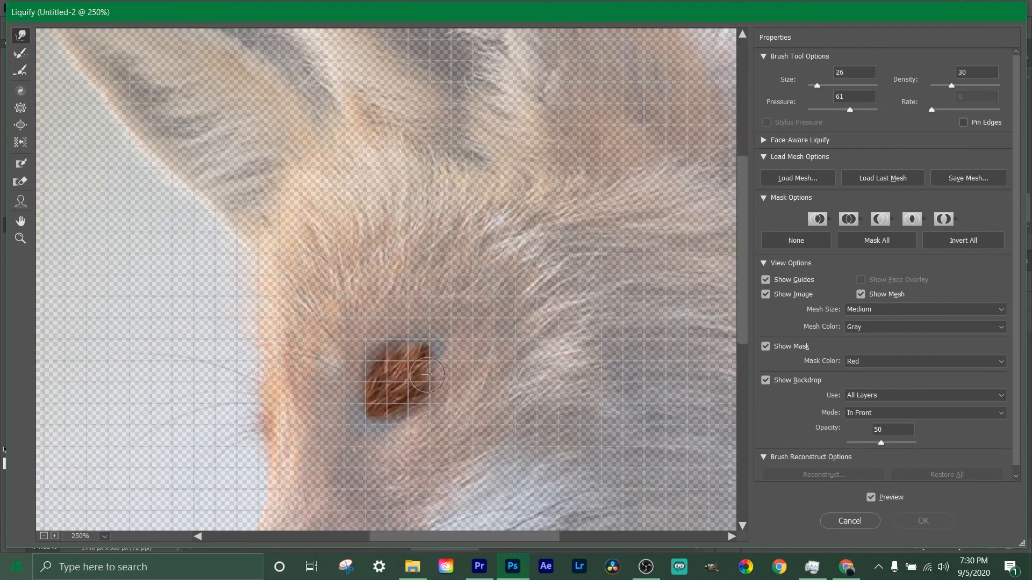
{"action": "scroll", "coordinate": [378, 359], "scroll_direction": "up", "scroll_amount": 1}
{"action": "scroll", "coordinate": [378, 360], "scroll_direction": "up", "scroll_amount": 2}
{"action": "scroll", "coordinate": [380, 358], "scroll_direction": "down", "scroll_amount": 3}
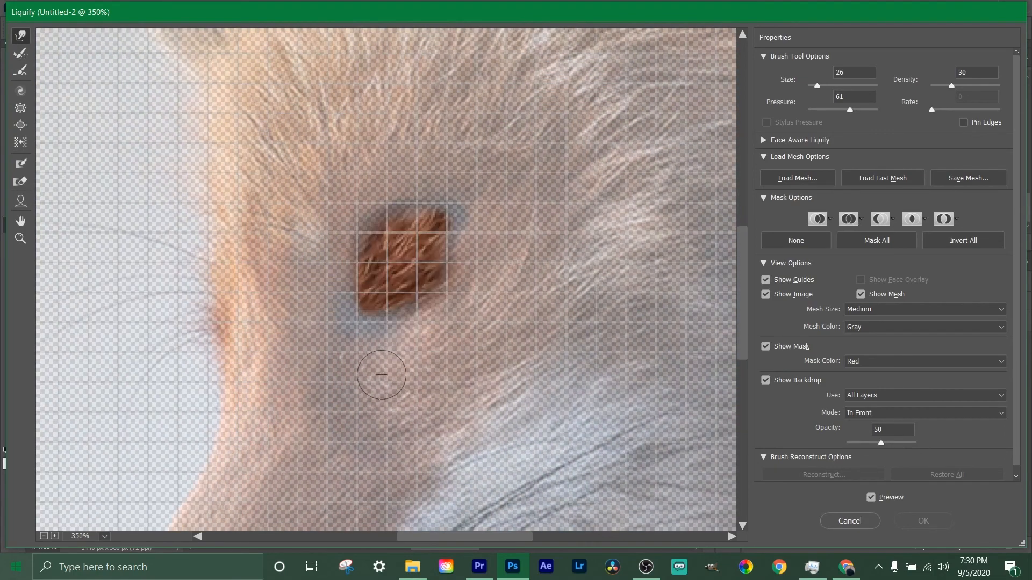
{"action": "mouse_move", "coordinate": [355, 249]}
{"action": "left_mouse_down"}
{"action": "mouse_move", "coordinate": [367, 255]}
{"action": "mouse_move", "coordinate": [371, 223]}
{"action": "mouse_move", "coordinate": [391, 254]}
{"action": "mouse_move", "coordinate": [360, 267]}
{"action": "mouse_move", "coordinate": [397, 242]}
{"action": "mouse_move", "coordinate": [430, 282]}
{"action": "mouse_move", "coordinate": [430, 263]}
{"action": "mouse_move", "coordinate": [422, 272]}
{"action": "mouse_move", "coordinate": [438, 258]}
{"action": "mouse_move", "coordinate": [432, 236]}
{"action": "mouse_move", "coordinate": [441, 239]}
{"action": "mouse_move", "coordinate": [425, 215]}
{"action": "mouse_move", "coordinate": [417, 224]}
{"action": "mouse_move", "coordinate": [437, 213]}
{"action": "mouse_move", "coordinate": [430, 263]}
{"action": "left_mouse_up"}
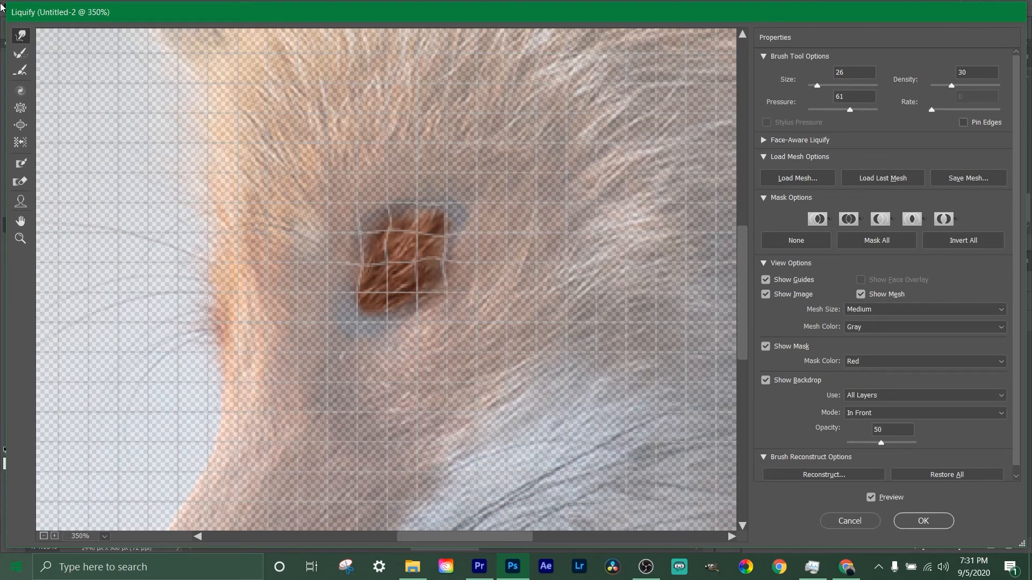
- Switch to Liquify's Smooth tool, apply the warp to Layer 1, and fit the whole fox photo in view
{"action": "left_click", "coordinate": [19, 78]}
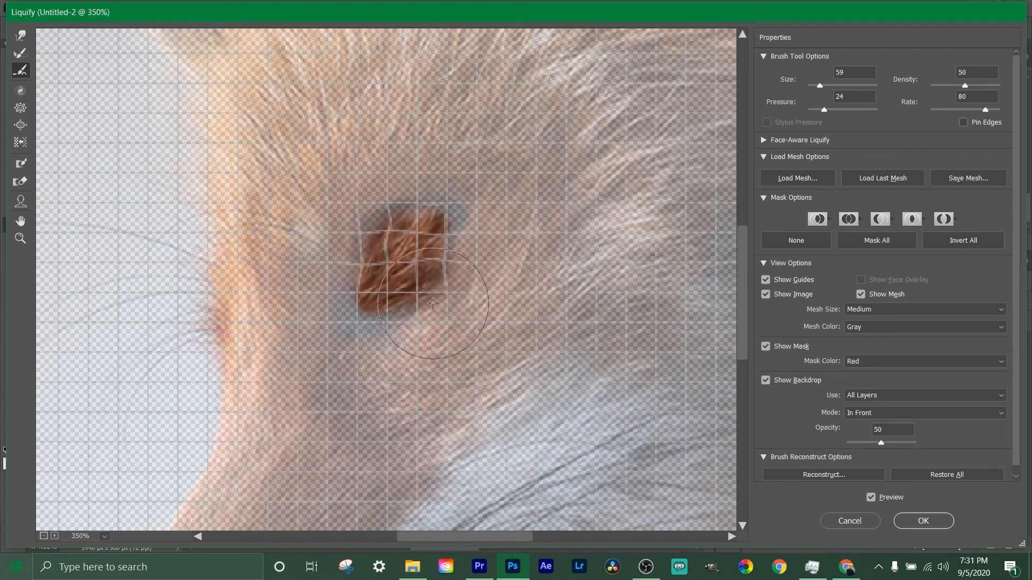
{"action": "left_click", "coordinate": [912, 522]}
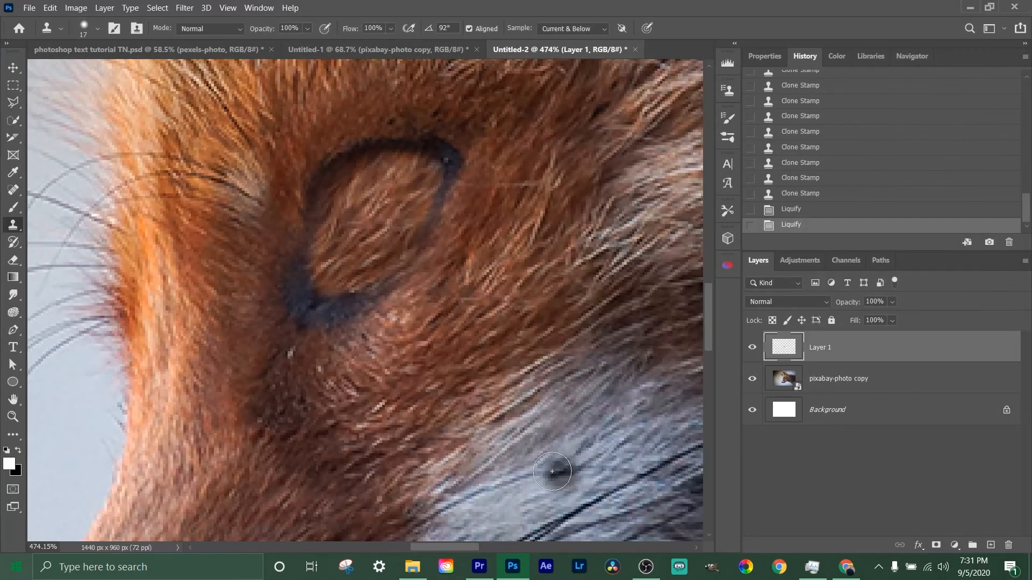
{"action": "key", "text": "ctrl+0"}
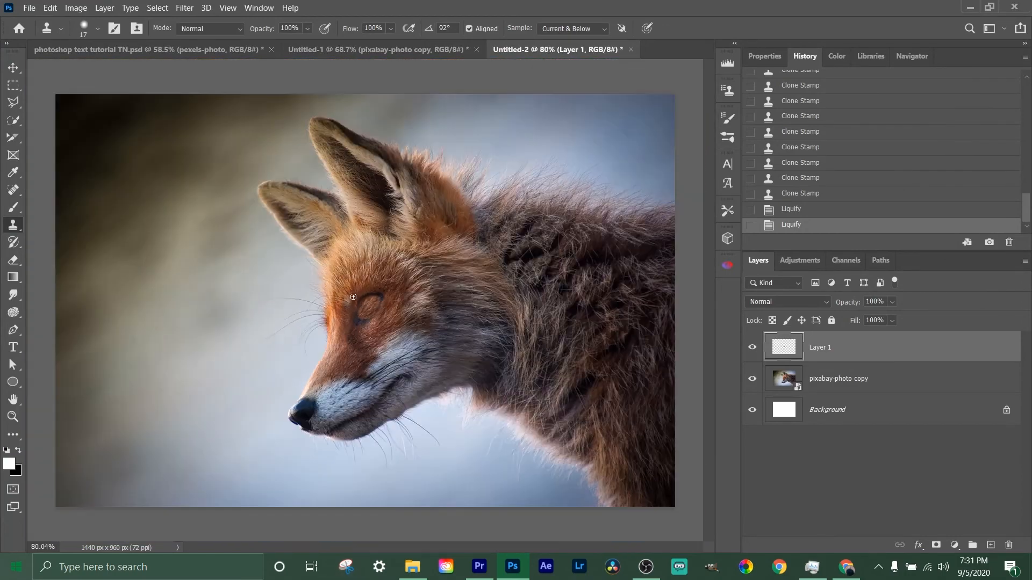